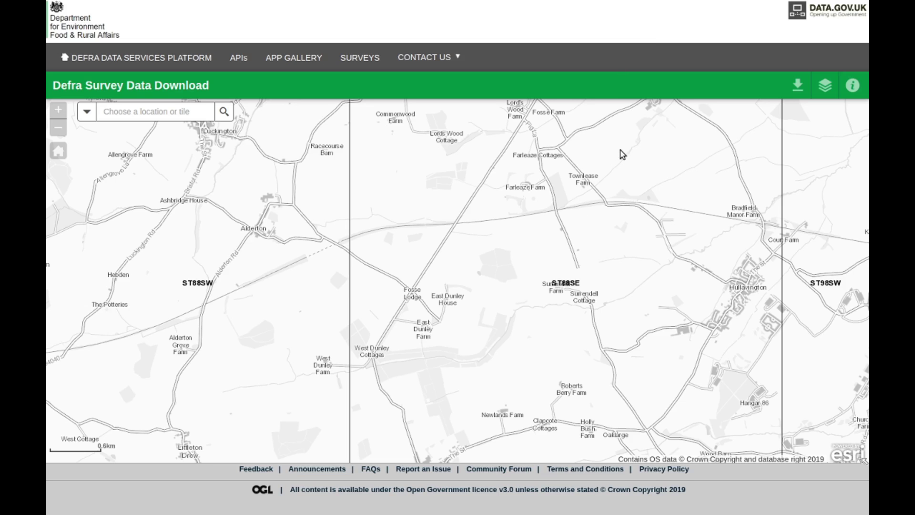
- Pan the Defra basemap so tile ST88SE is centred with ST88NE just above it
{"action": "left_click_drag", "start_coordinate": [620, 151], "coordinate": [545, 322]}
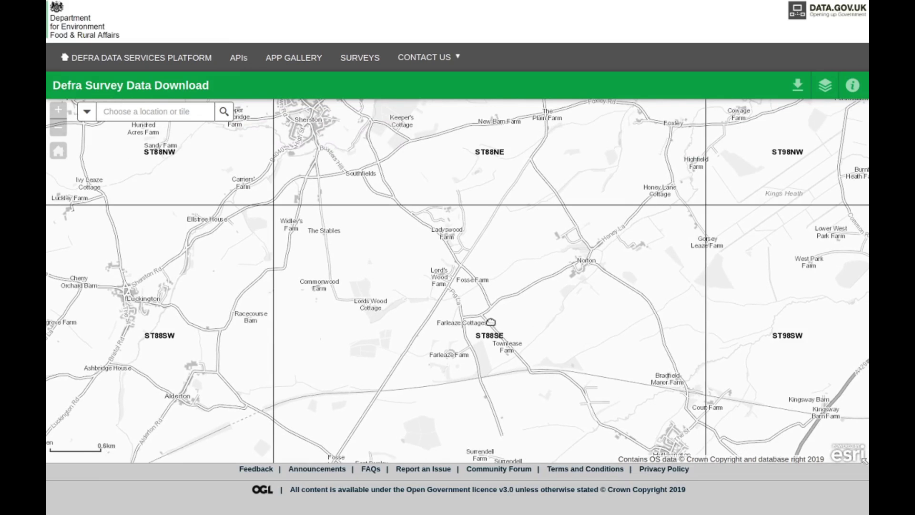
{"action": "left_click_drag", "start_coordinate": [489, 321], "coordinate": [547, 288]}
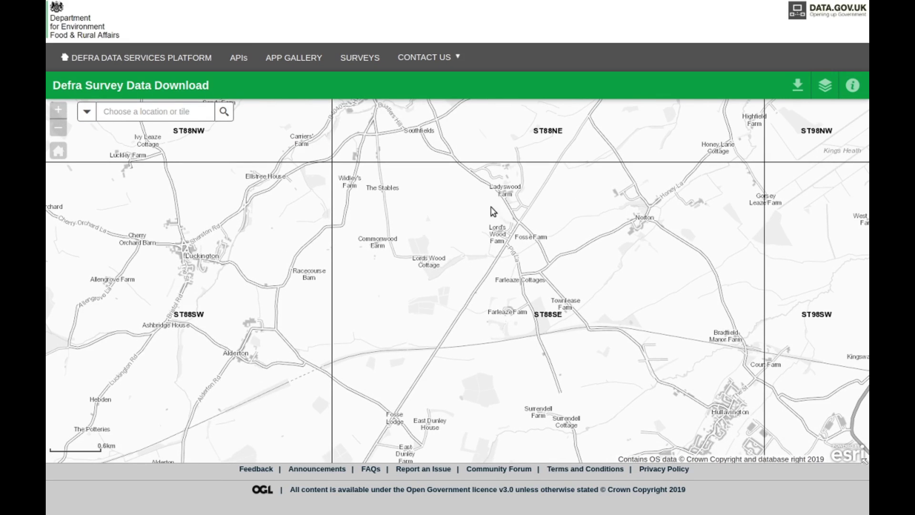
{"action": "left_click_drag", "start_coordinate": [579, 320], "coordinate": [575, 338]}
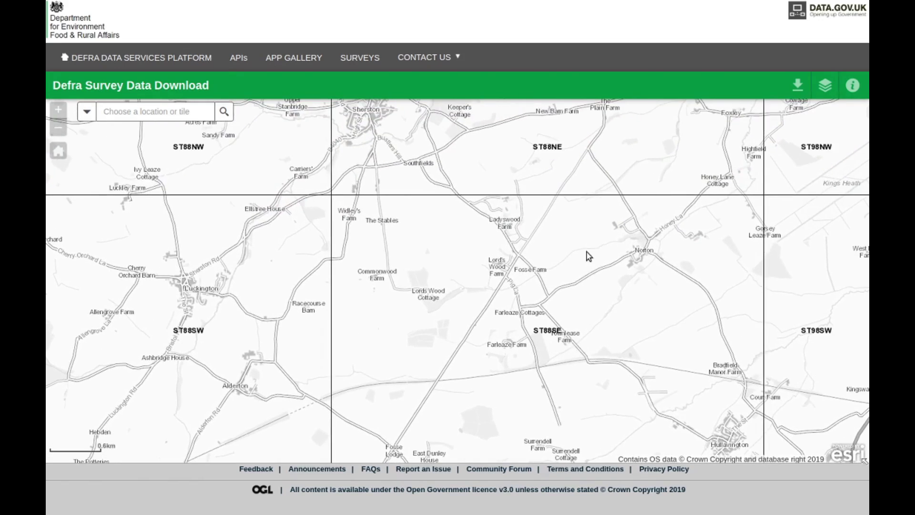
{"action": "left_click_drag", "start_coordinate": [587, 256], "coordinate": [562, 241]}
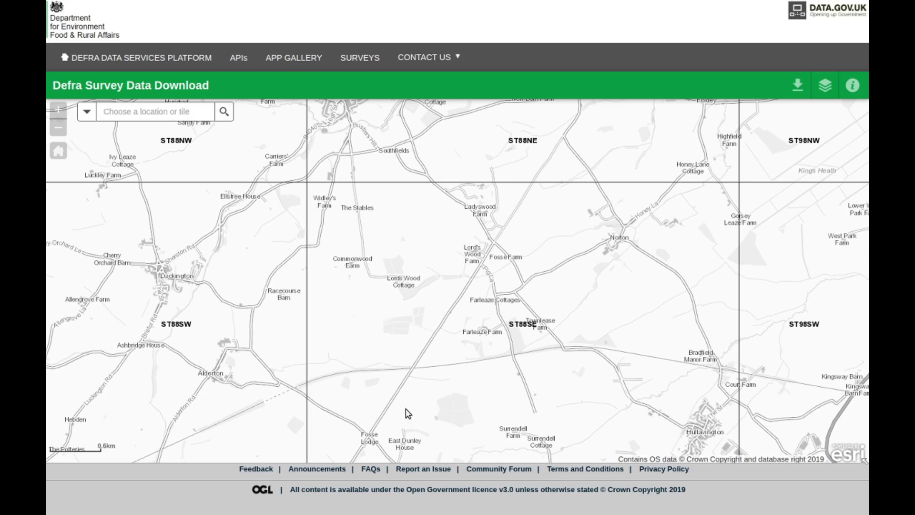
{"action": "left_click_drag", "start_coordinate": [414, 408], "coordinate": [523, 210]}
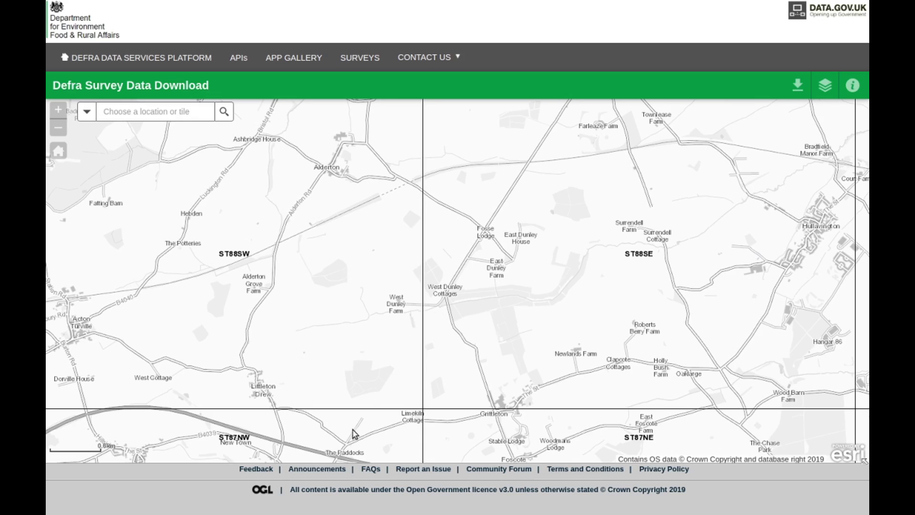
{"action": "left_click_drag", "start_coordinate": [578, 206], "coordinate": [478, 380]}
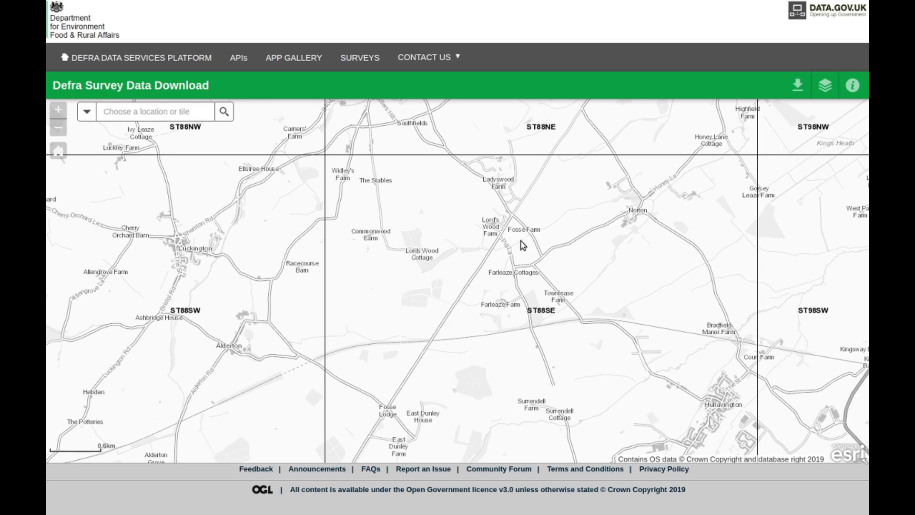
- Draw a rectangular download polygon with corners near Ladyswood Farm, The Stables, Fosse Lodge and Surrendell Cottage
{"action": "left_click", "coordinate": [798, 86]}
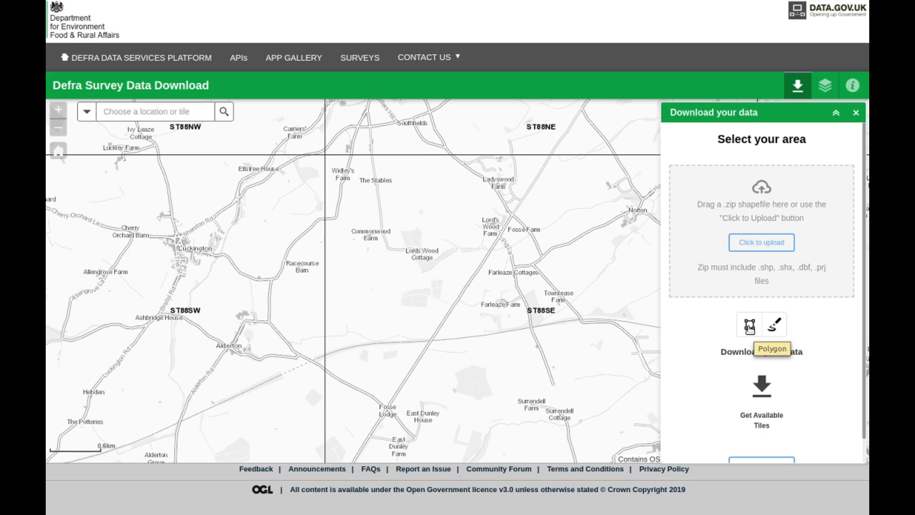
{"action": "left_click", "coordinate": [750, 327]}
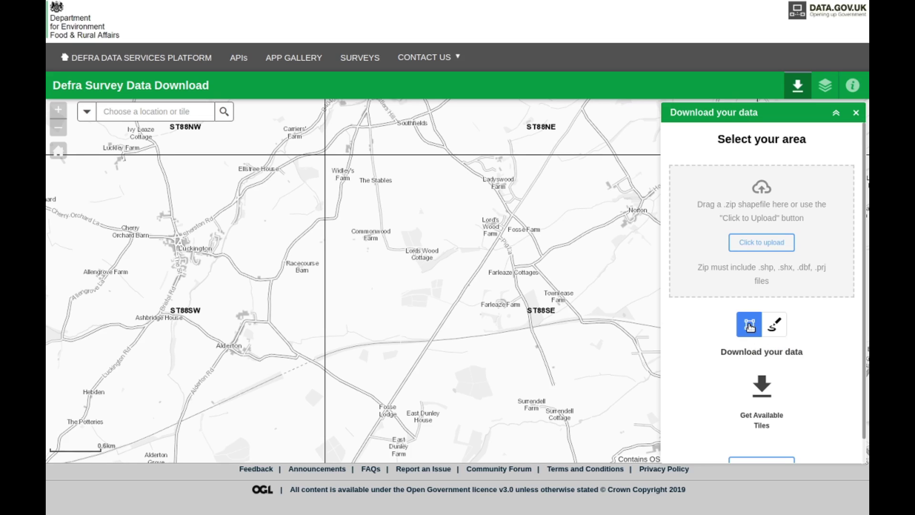
{"action": "left_click", "coordinate": [594, 190]}
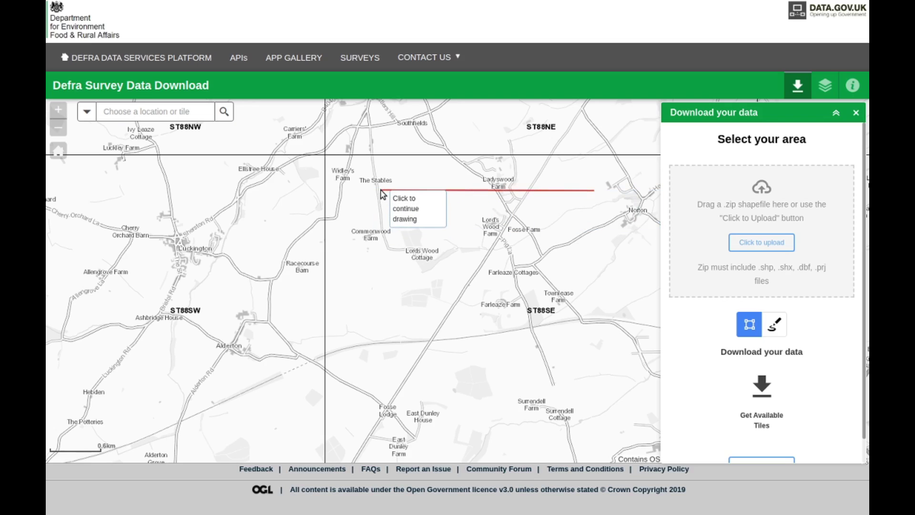
{"action": "left_click", "coordinate": [381, 190]}
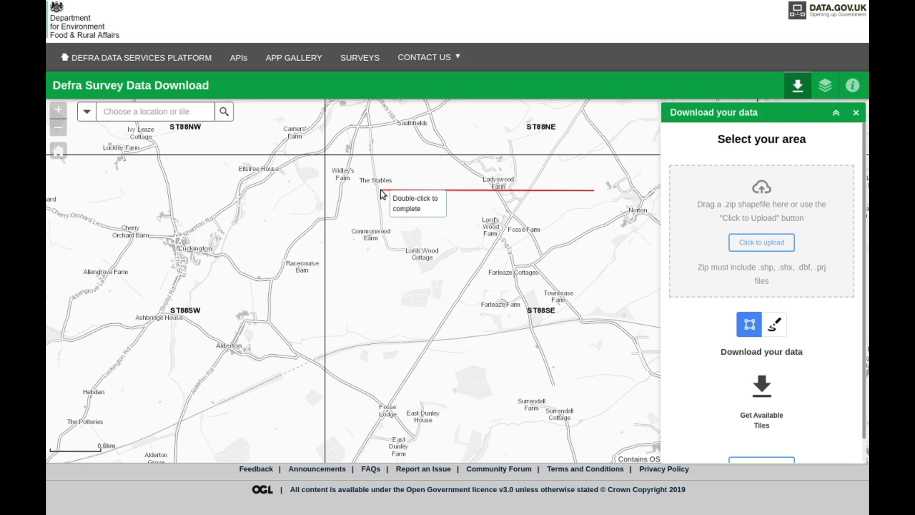
{"action": "left_click", "coordinate": [381, 437]}
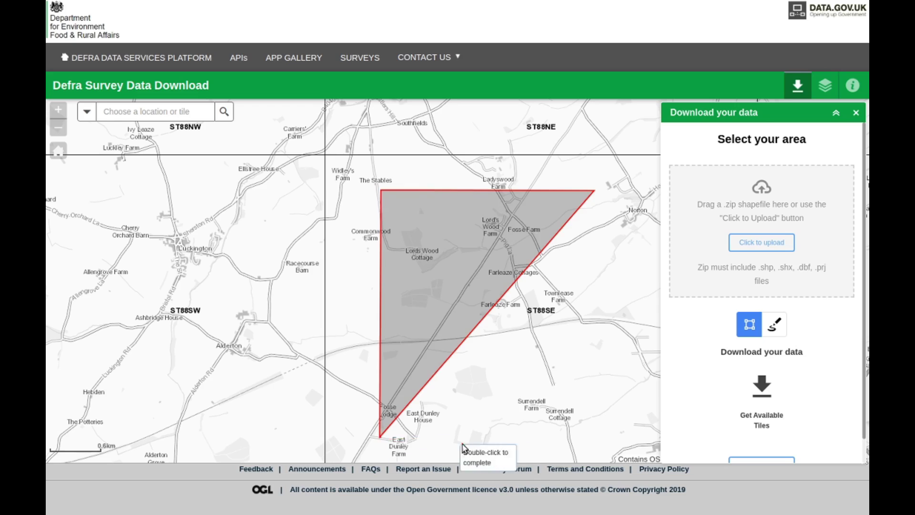
{"action": "left_click", "coordinate": [597, 435]}
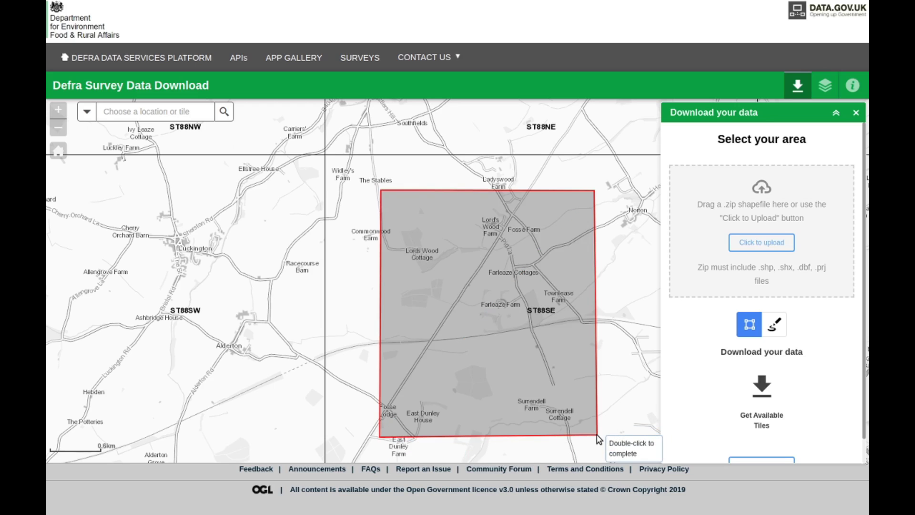
{"action": "double_click", "coordinate": [599, 439]}
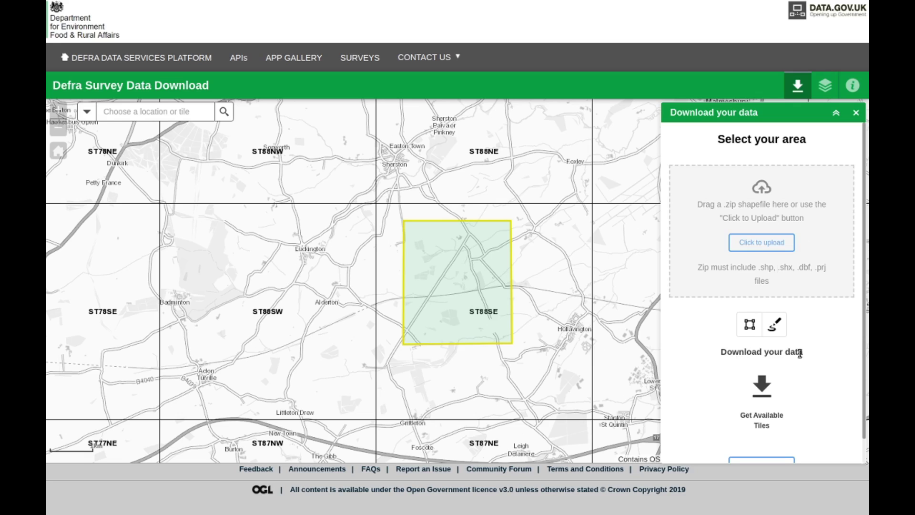
- Fetch available tiles for the area, filtered to LIDAR Tiles DSM, year 2013, resolution DSM 1M
{"action": "left_click", "coordinate": [771, 396]}
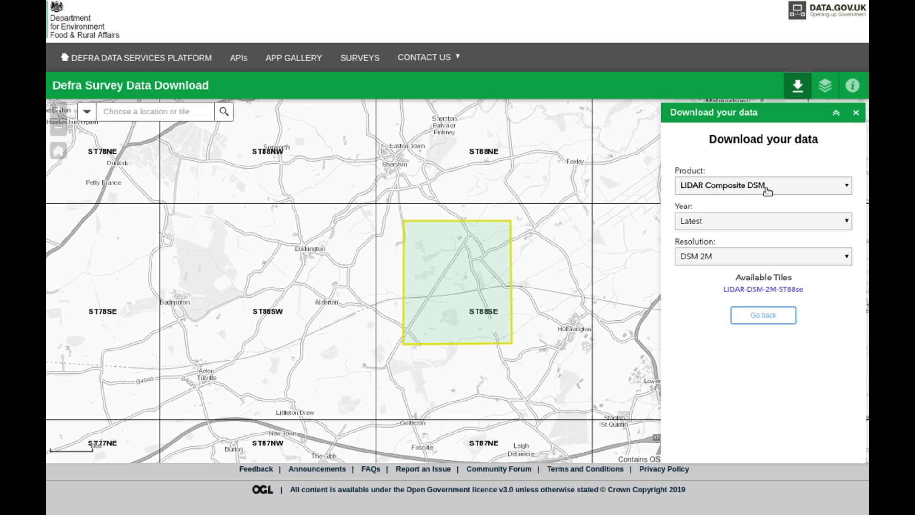
{"action": "left_click", "coordinate": [848, 187]}
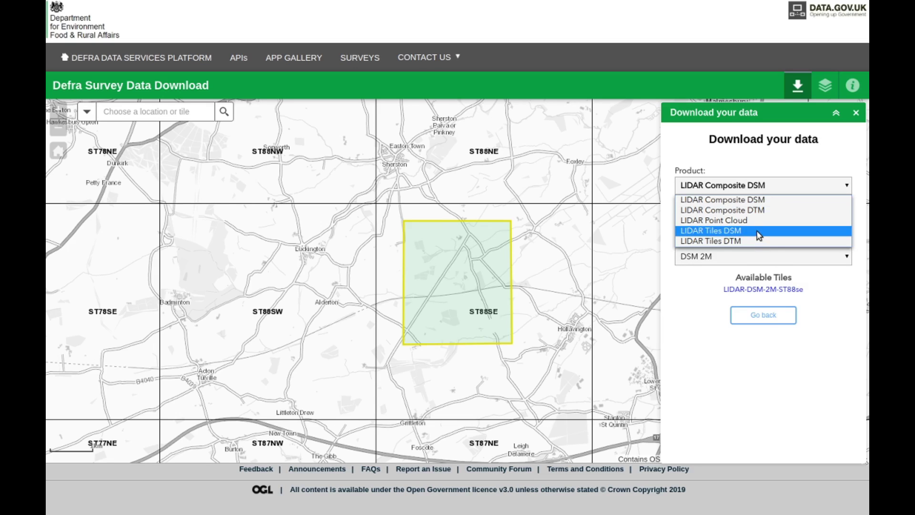
{"action": "left_click", "coordinate": [724, 232]}
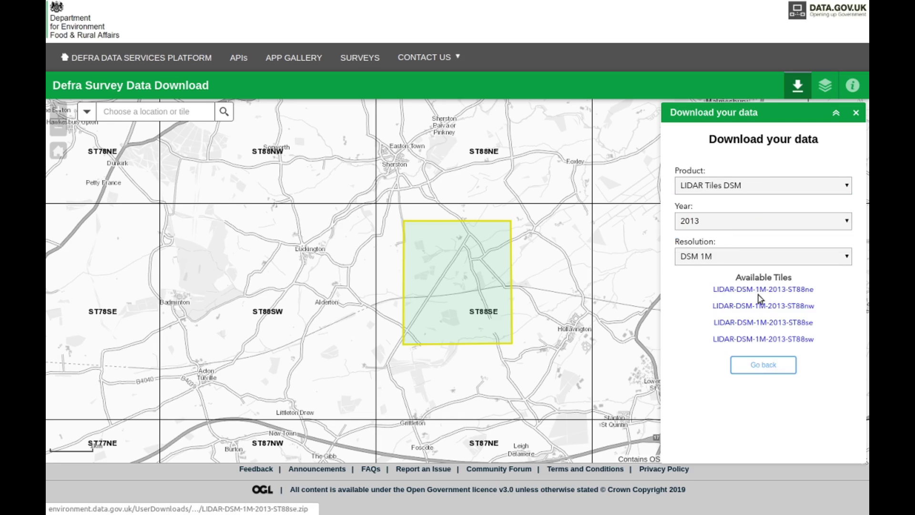
{"action": "left_click", "coordinate": [848, 224]}
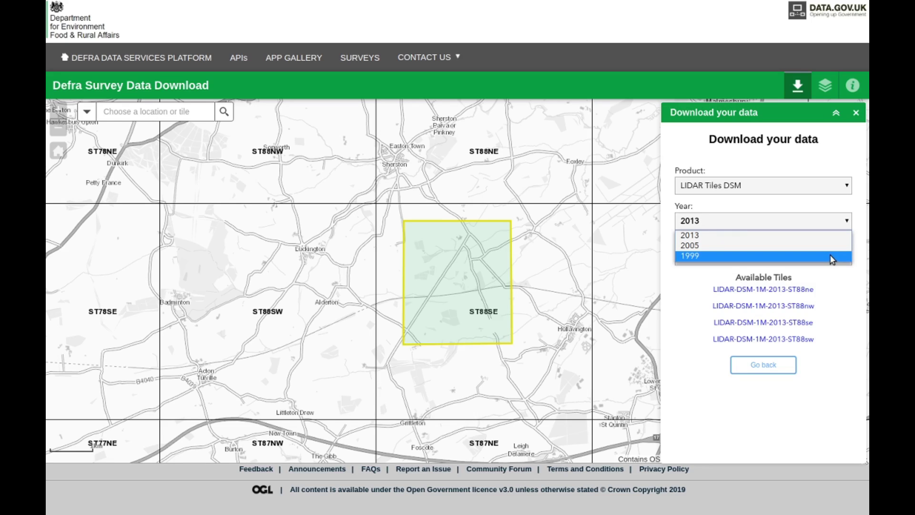
{"action": "left_click", "coordinate": [842, 288]}
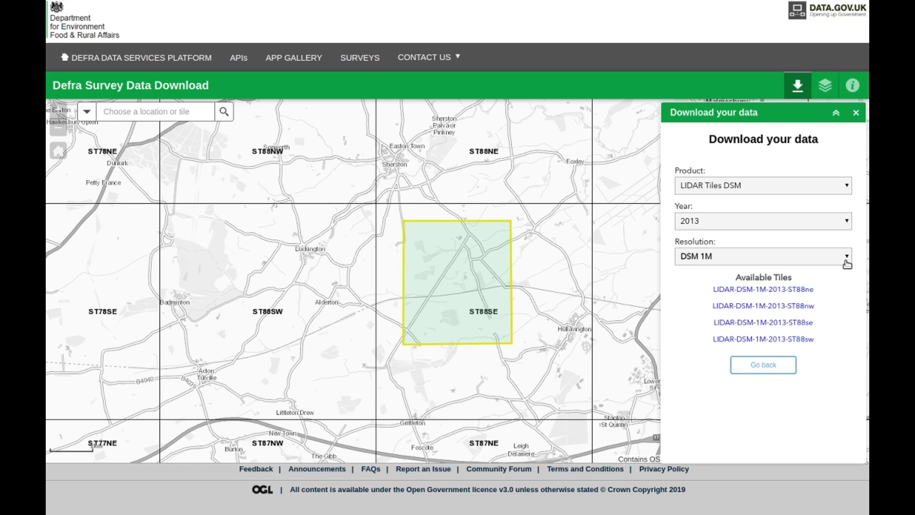
{"action": "left_click", "coordinate": [851, 260]}
{"action": "left_click", "coordinate": [843, 272]}
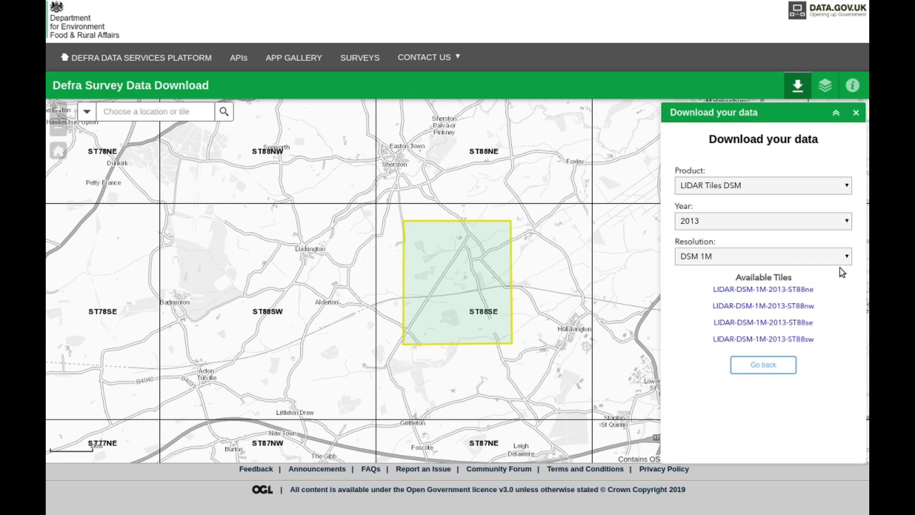
- Download LIDAR-DSM-1M-2013-ST88ne.zip and bring up its options on the download shelf
{"action": "left_click", "coordinate": [763, 289]}
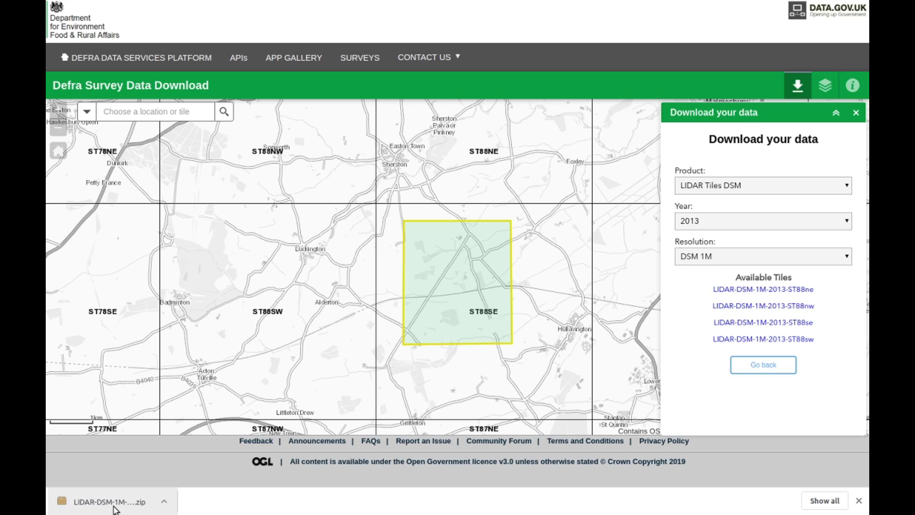
{"action": "left_click", "coordinate": [165, 503]}
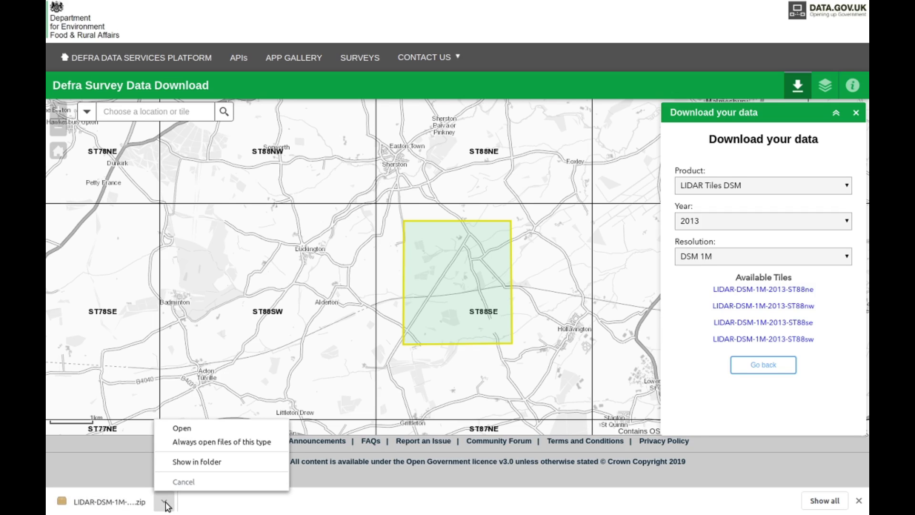
{"action": "left_click", "coordinate": [186, 464]}
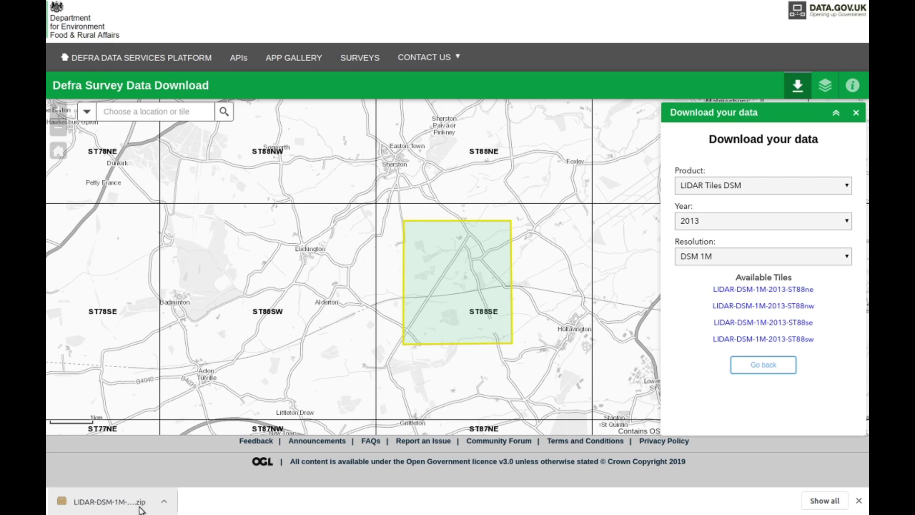
{"action": "left_click", "coordinate": [164, 504]}
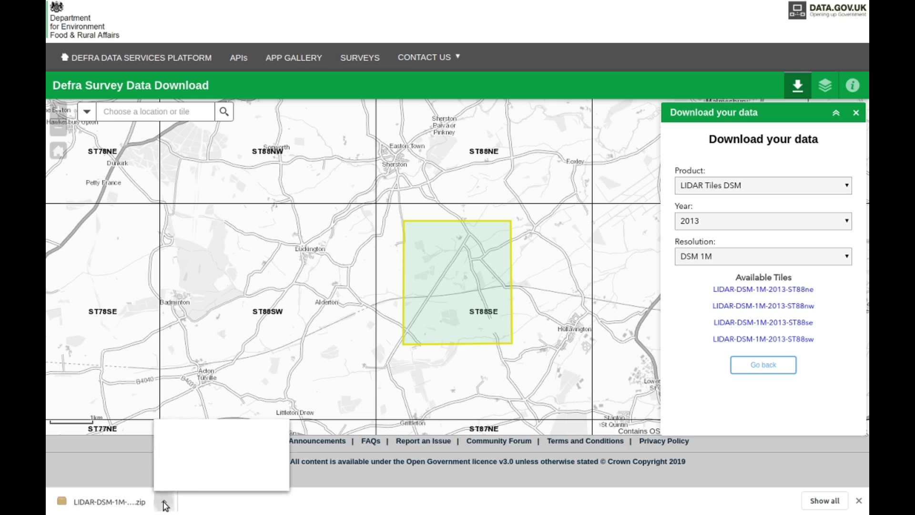
- Open the ST88ne zip and select both .asc DSM files for extraction
{"action": "left_click", "coordinate": [186, 429]}
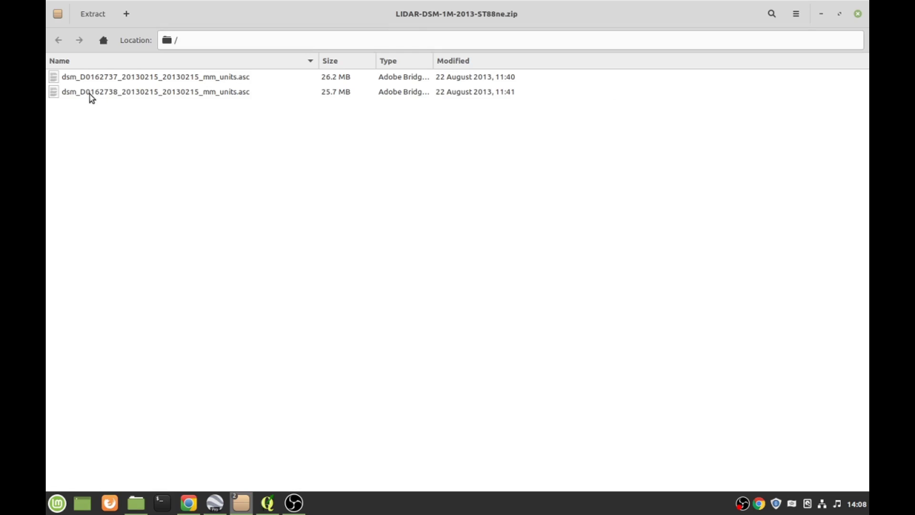
{"action": "left_click", "coordinate": [119, 79]}
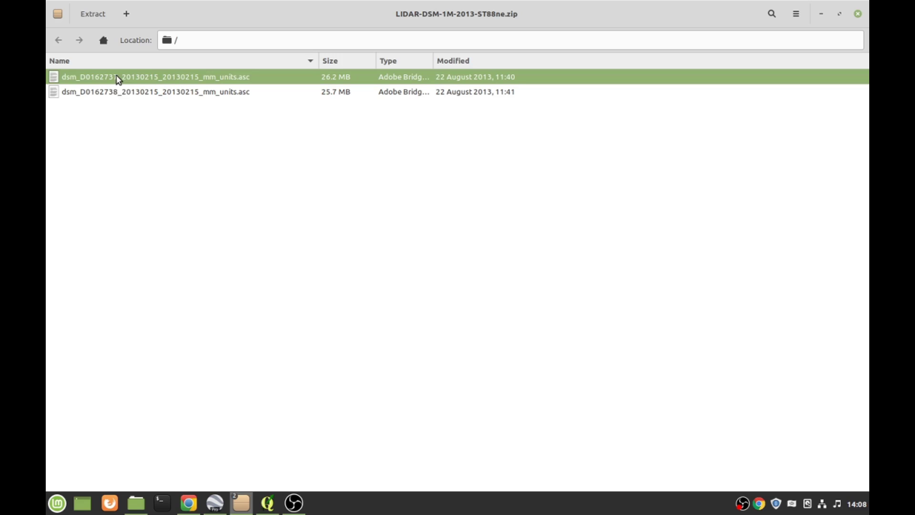
{"action": "left_click", "coordinate": [115, 95], "text": "shift"}
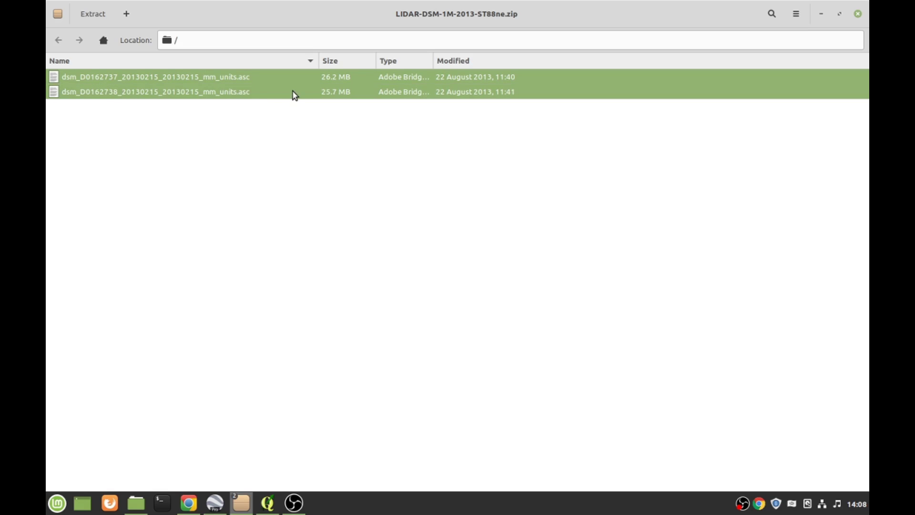
{"action": "right_click", "coordinate": [214, 87]}
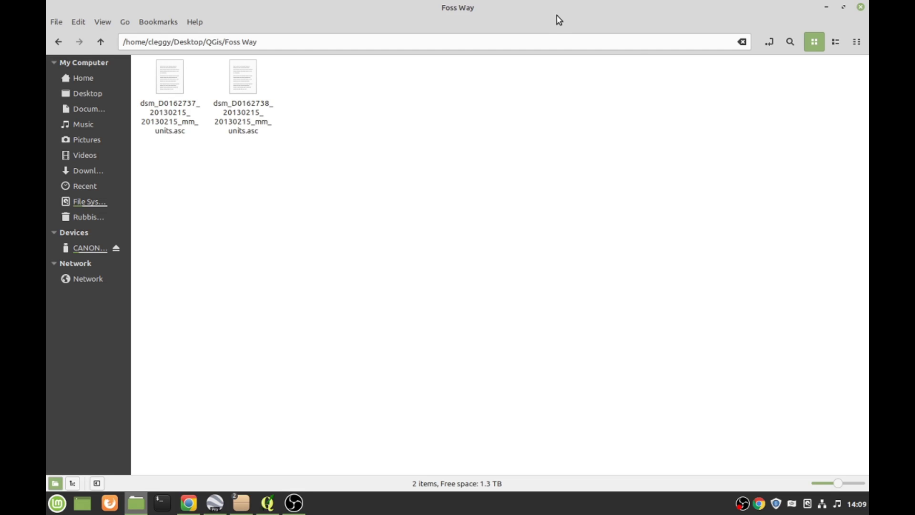
- Move the Foss Way folder window out of the way
{"action": "left_click_drag", "start_coordinate": [551, 14], "coordinate": [657, 132]}
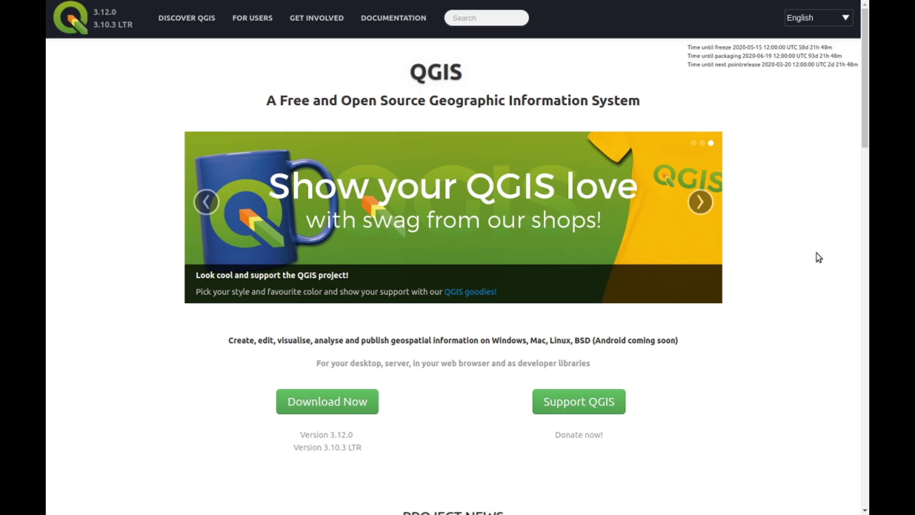
- Go to the QGIS download page and scroll through its Linux download options
{"action": "left_click", "coordinate": [324, 405]}
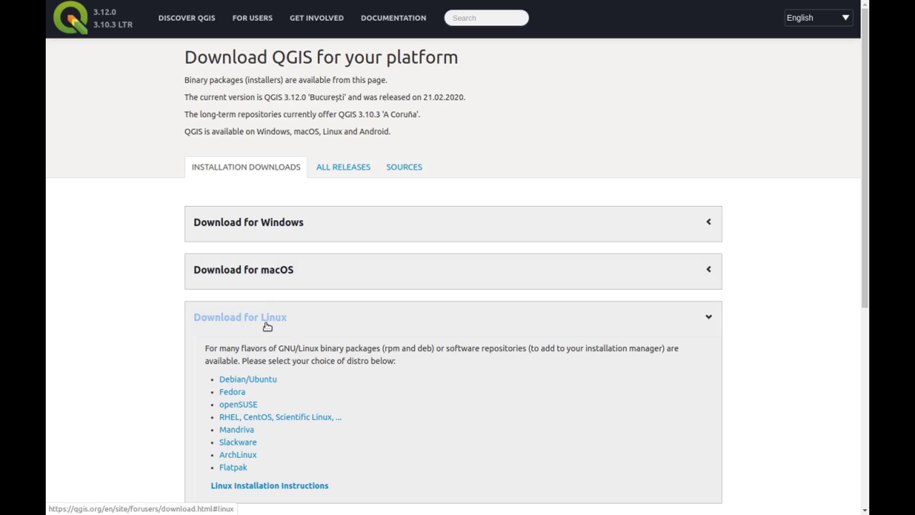
{"action": "scroll", "coordinate": [852, 327], "scroll_direction": "down", "scroll_amount": 5}
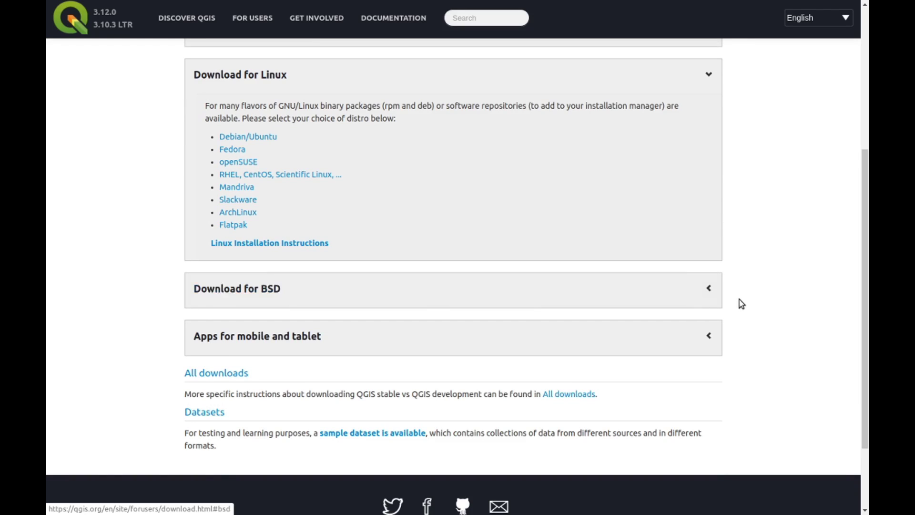
{"action": "scroll", "coordinate": [817, 333], "scroll_direction": "up", "scroll_amount": 5}
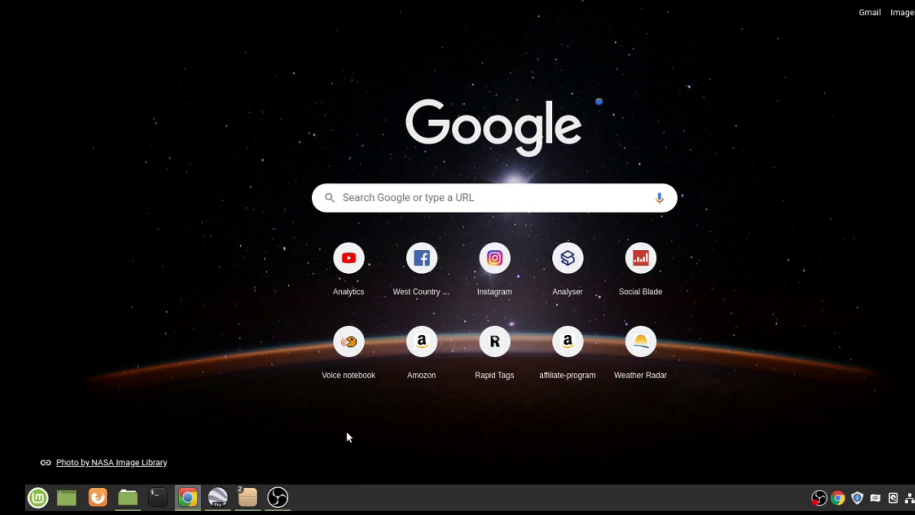
- Launch QGIS Desktop from the Mint menu by searching for 'q'
{"action": "left_click", "coordinate": [38, 497]}
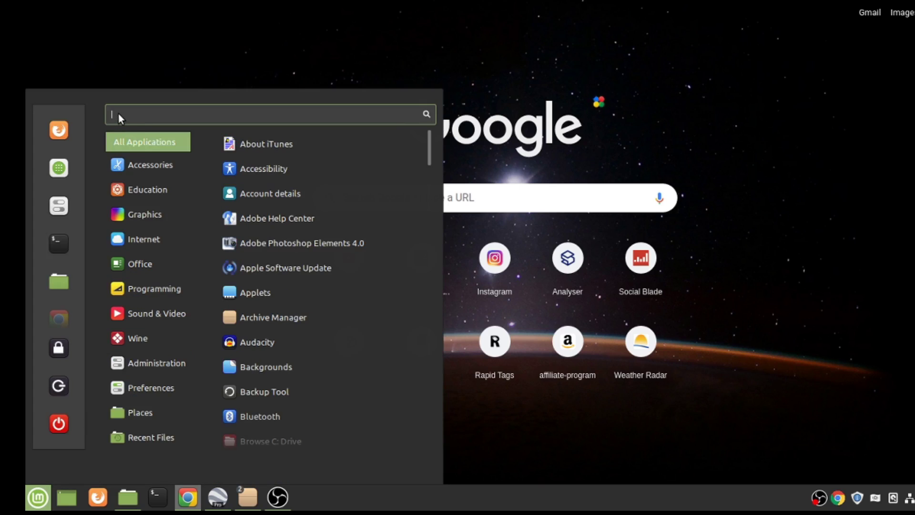
{"action": "type", "text": "q"}
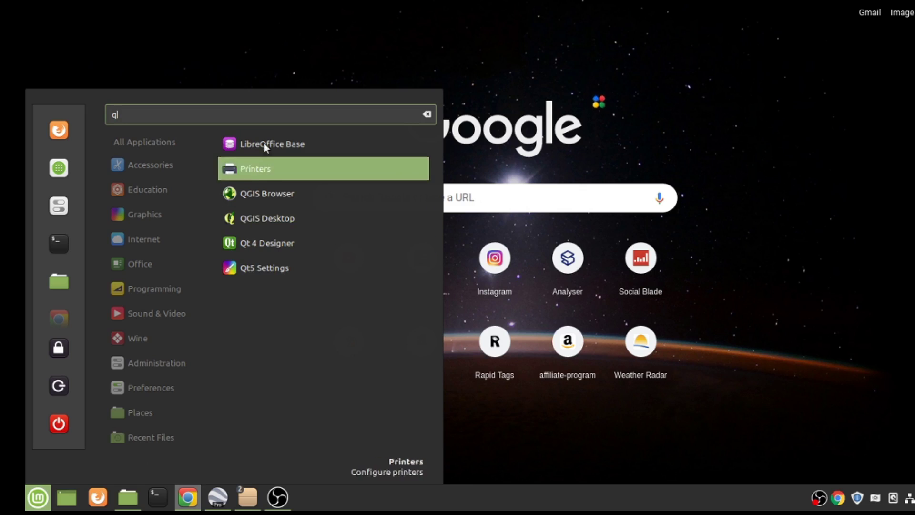
{"action": "left_click", "coordinate": [265, 218]}
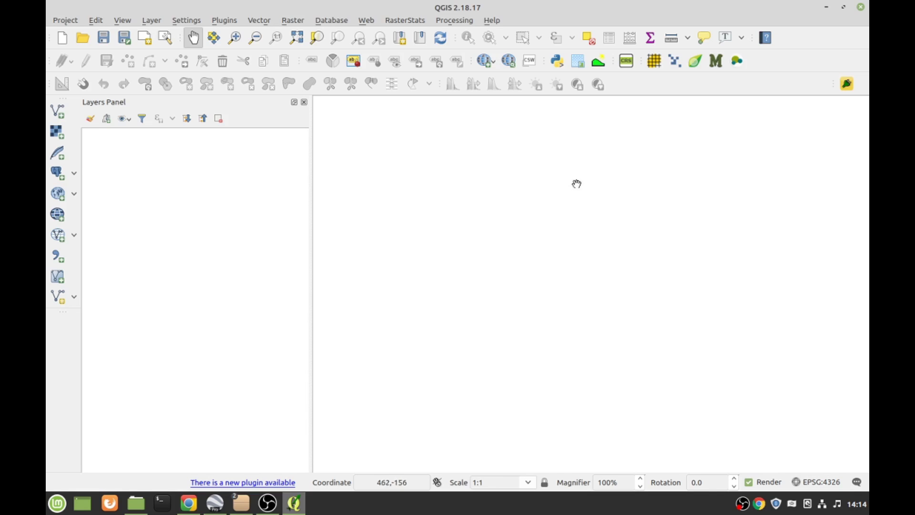
- Drag dsm_D0162738 and dsm_D0162737 from the Foss Way folder into the Layers Panel
{"action": "left_click", "coordinate": [137, 503]}
{"action": "left_click", "coordinate": [555, 215]}
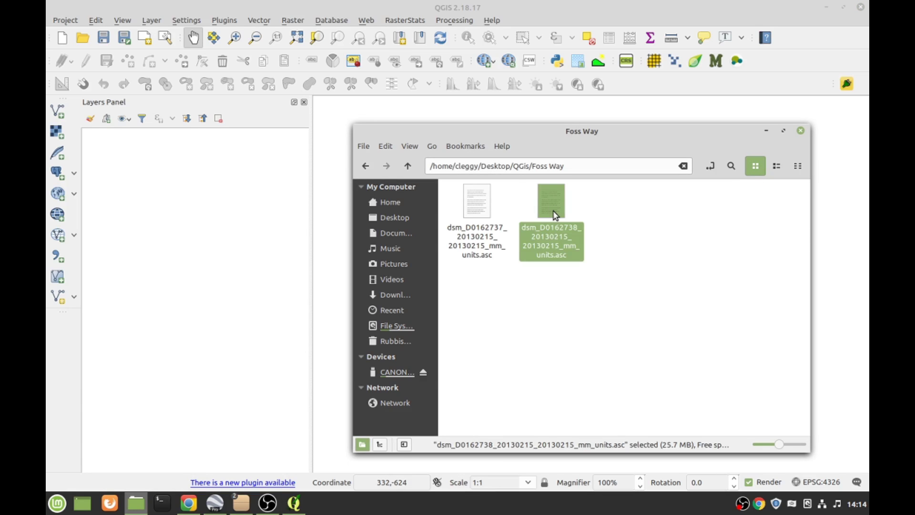
{"action": "left_click", "coordinate": [475, 206], "text": "ctrl"}
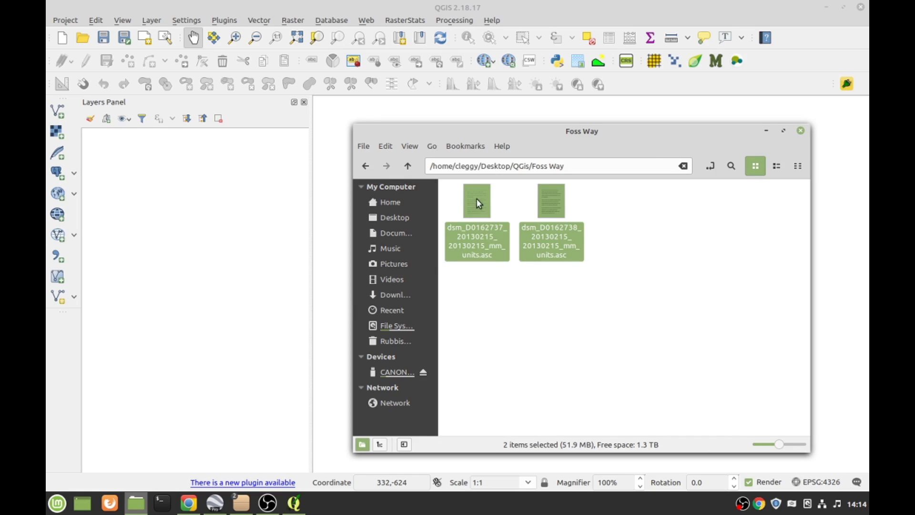
{"action": "left_click_drag", "start_coordinate": [478, 203], "coordinate": [196, 189]}
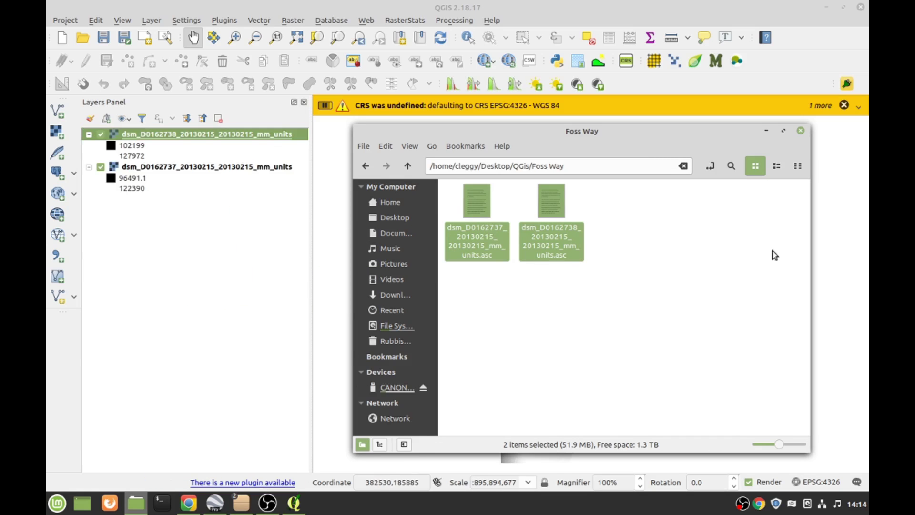
{"action": "left_click", "coordinate": [801, 130]}
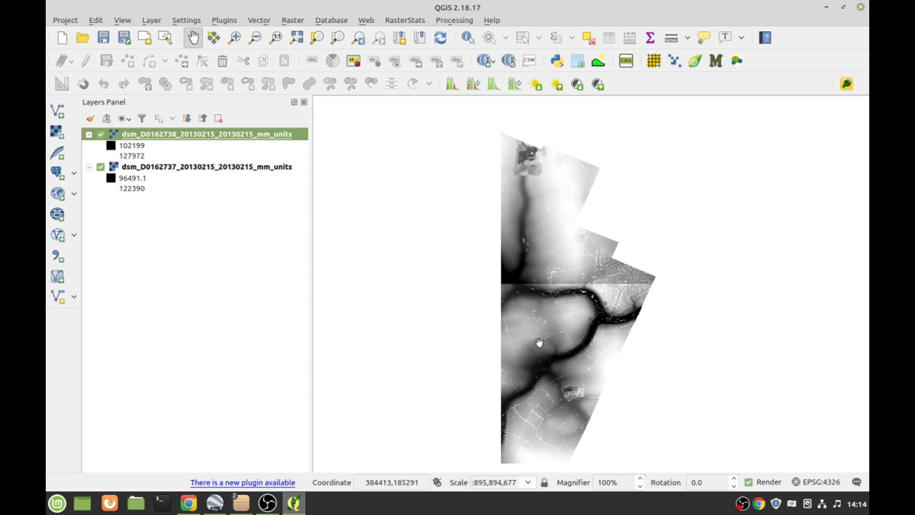
- Zoom and pan across the two greyscale DSM tiles to inspect them
{"action": "scroll", "coordinate": [536, 284], "scroll_direction": "up", "scroll_amount": 2}
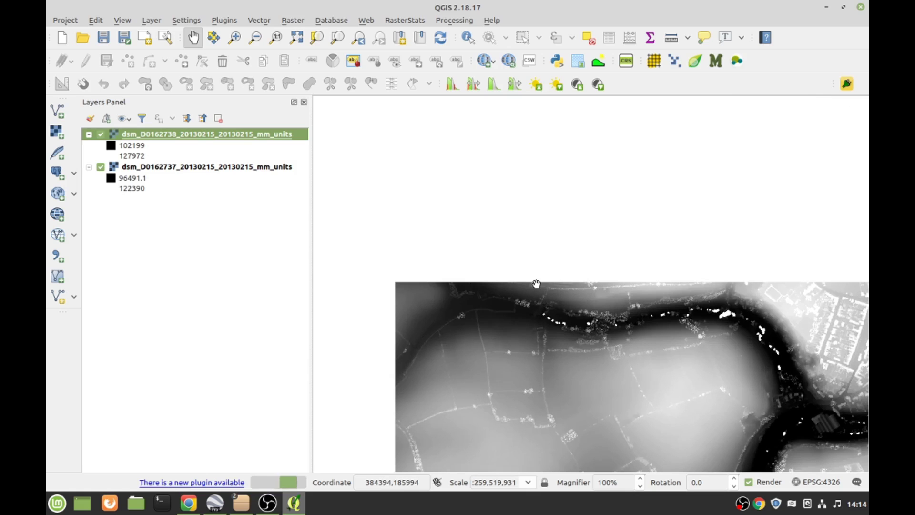
{"action": "scroll", "coordinate": [601, 174], "scroll_direction": "up", "scroll_amount": 2}
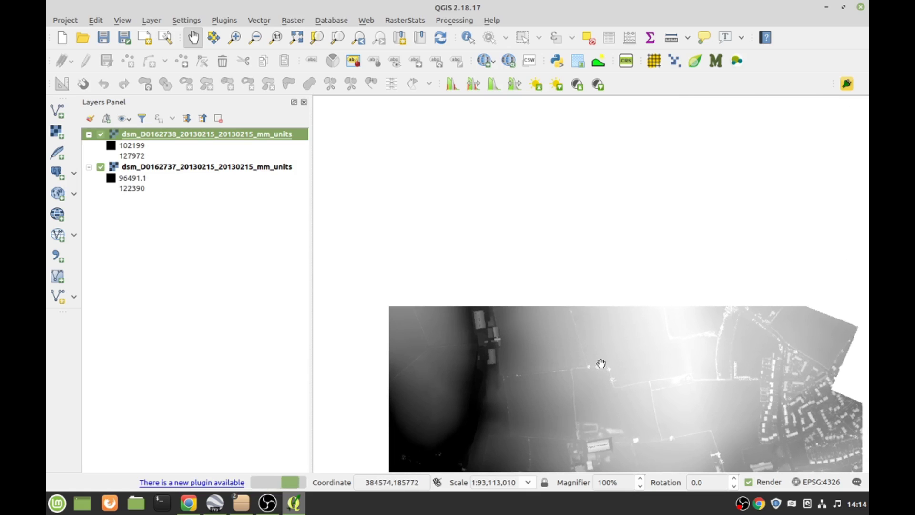
{"action": "left_click_drag", "start_coordinate": [591, 219], "coordinate": [592, 348]}
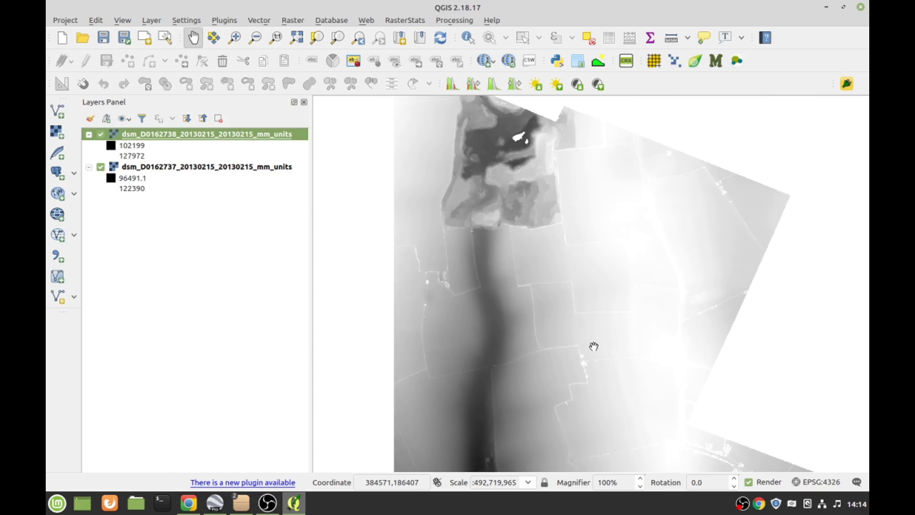
{"action": "left_click_drag", "start_coordinate": [568, 378], "coordinate": [604, 111]}
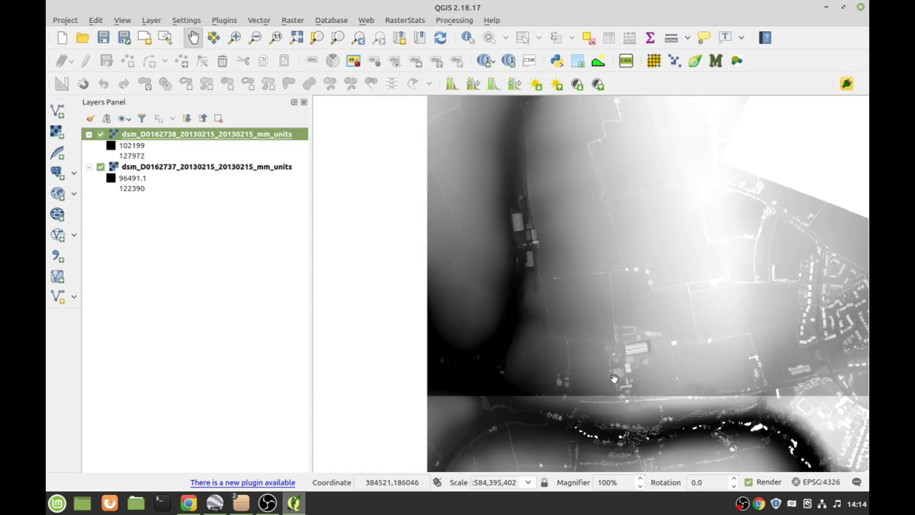
{"action": "left_click_drag", "start_coordinate": [610, 377], "coordinate": [605, 98]}
{"action": "left_click_drag", "start_coordinate": [588, 348], "coordinate": [596, 118]}
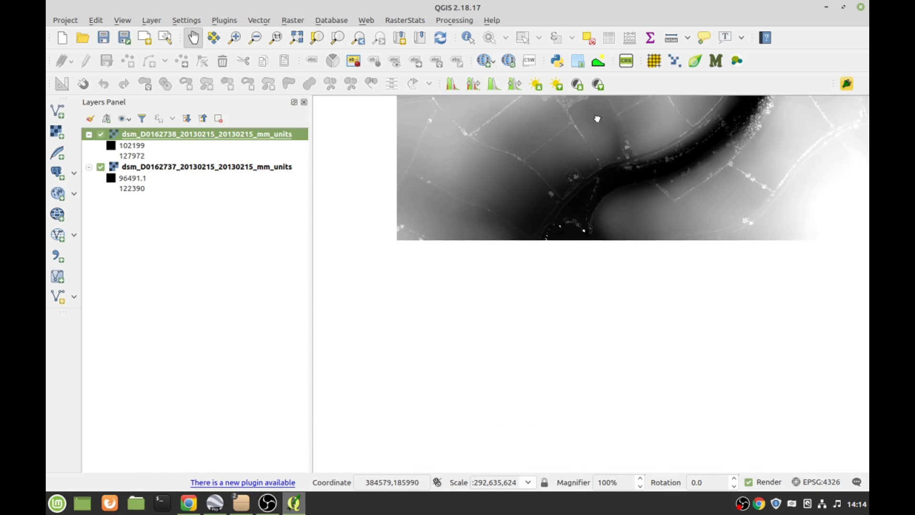
{"action": "mouse_move", "coordinate": [593, 419]}
{"action": "left_mouse_down"}
{"action": "mouse_move", "coordinate": [579, 112]}
{"action": "mouse_move", "coordinate": [578, 419]}
{"action": "mouse_move", "coordinate": [581, 410]}
{"action": "left_mouse_up"}
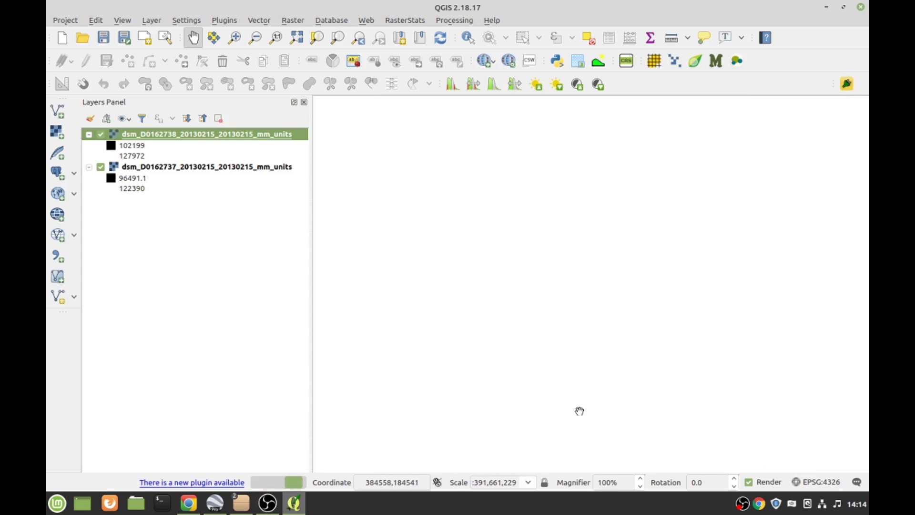
{"action": "left_click_drag", "start_coordinate": [556, 216], "coordinate": [556, 385]}
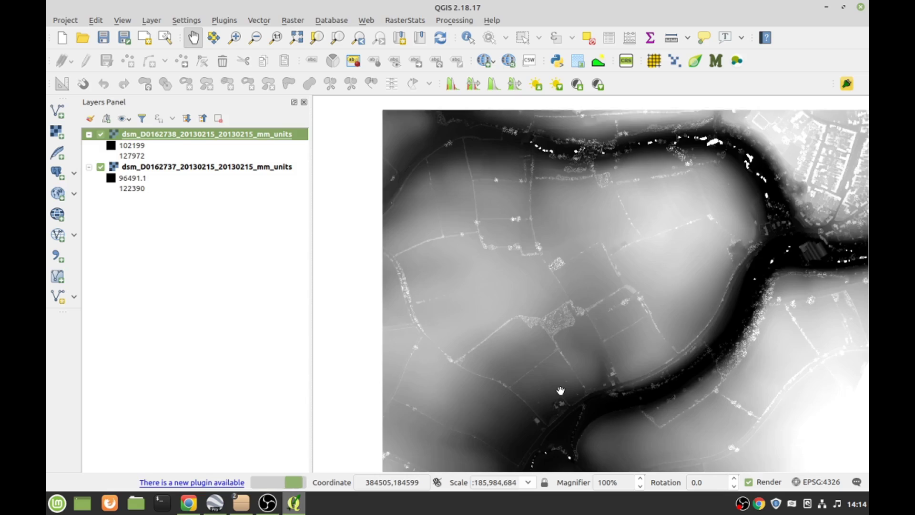
{"action": "scroll", "coordinate": [562, 326], "scroll_direction": "down", "scroll_amount": 2}
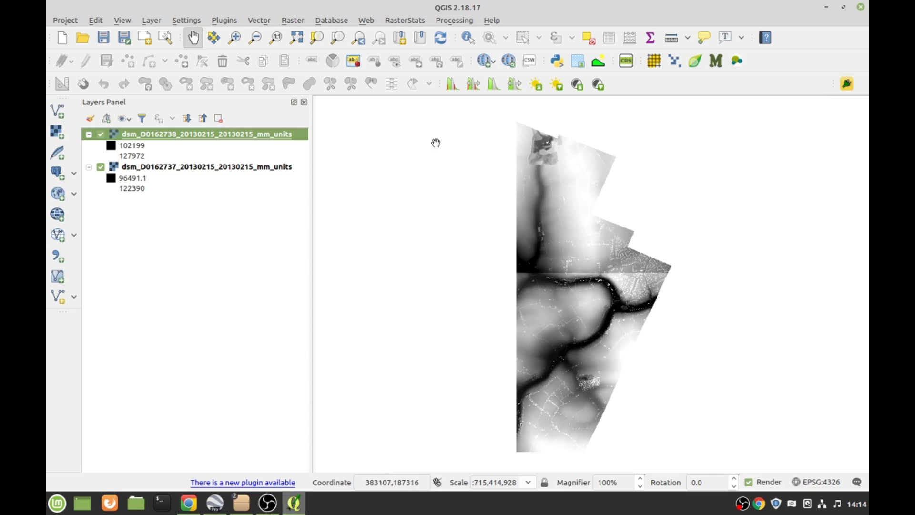
- Run the Processing Toolbox Merge algorithm with both DSM layers as inputs
{"action": "left_click", "coordinate": [451, 21]}
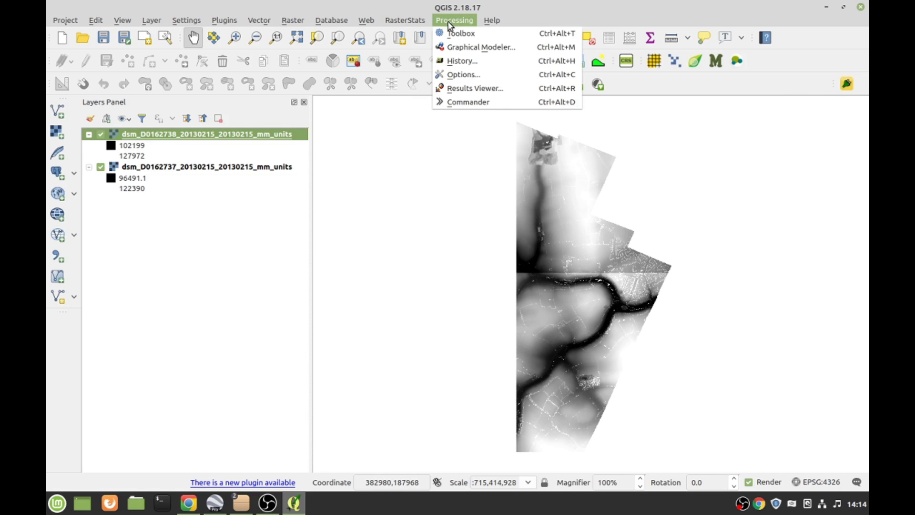
{"action": "left_click", "coordinate": [460, 33]}
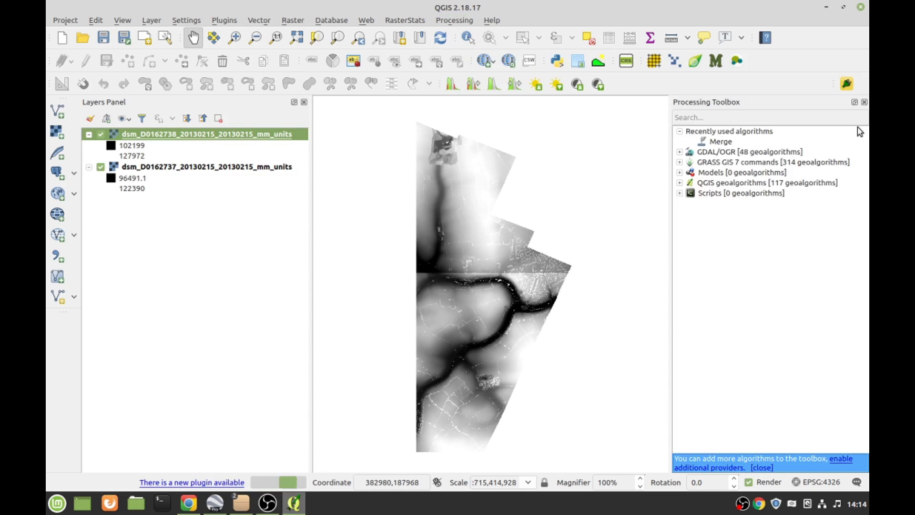
{"action": "double_click", "coordinate": [721, 142]}
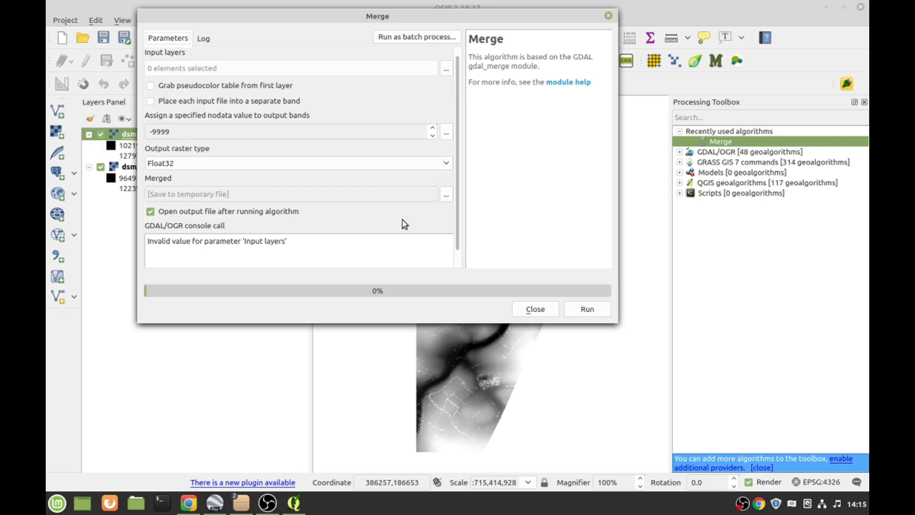
{"action": "left_click", "coordinate": [447, 69]}
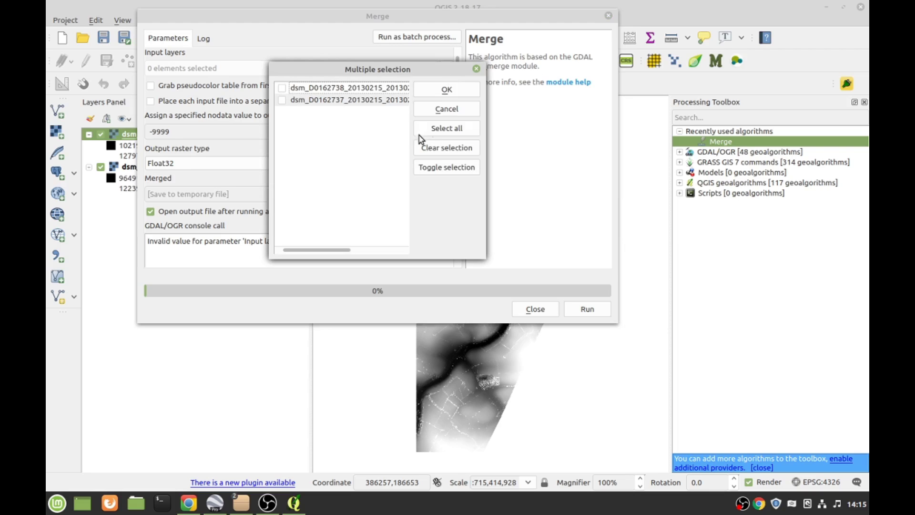
{"action": "left_click", "coordinate": [439, 128]}
{"action": "left_click", "coordinate": [445, 90]}
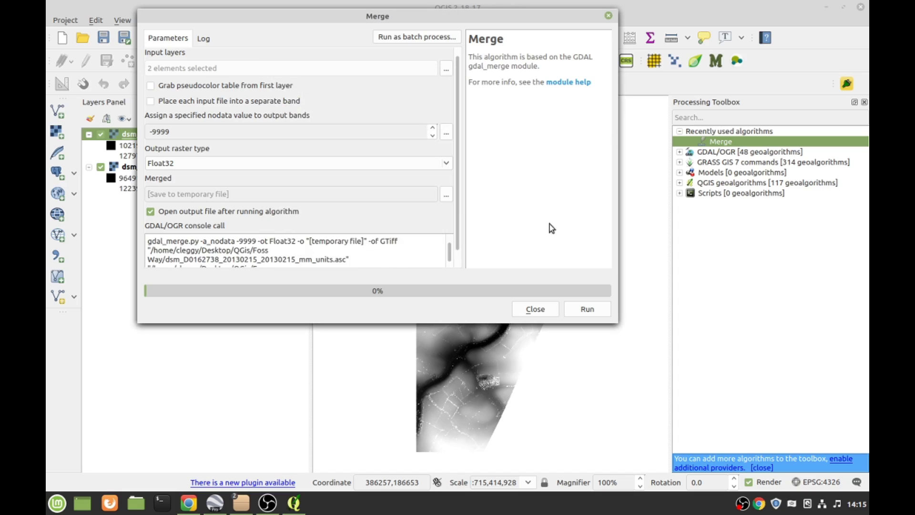
{"action": "left_click", "coordinate": [588, 310]}
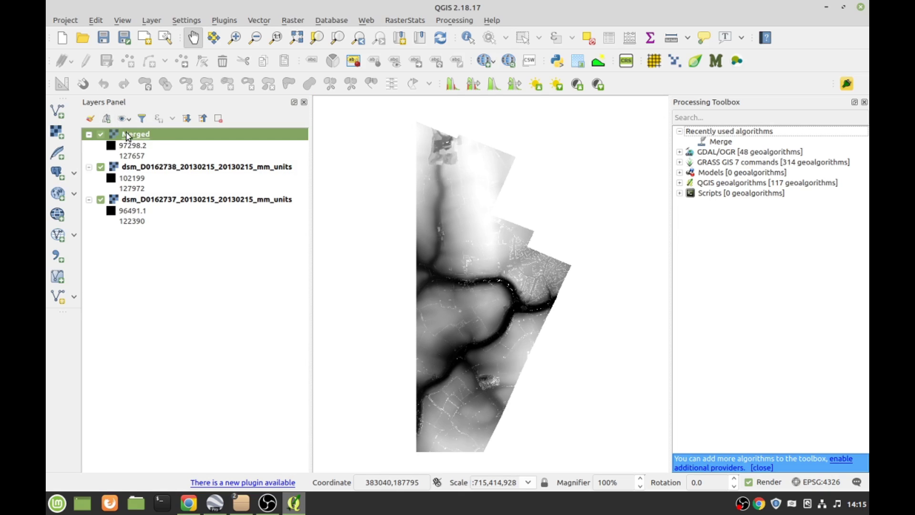
- Switch the Merged layer's render type to Hillshade in its Style properties and apply it
{"action": "right_click", "coordinate": [129, 136]}
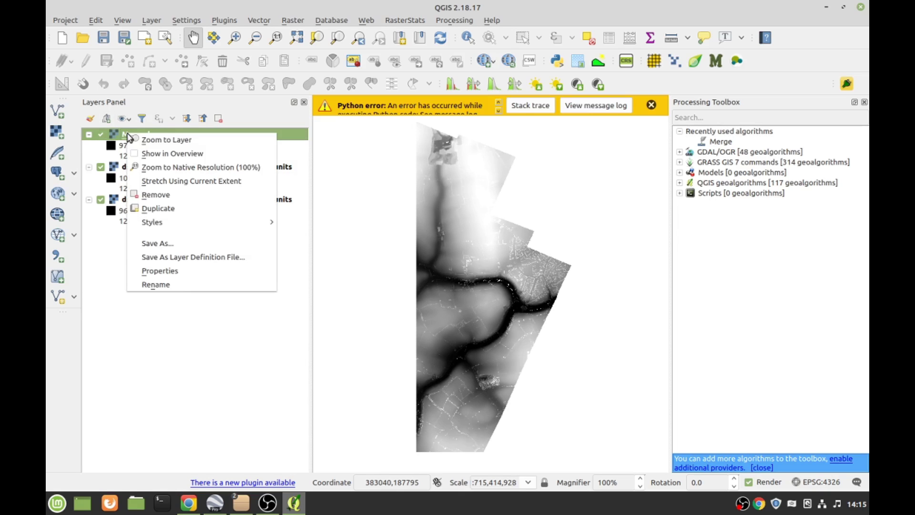
{"action": "left_click", "coordinate": [153, 271]}
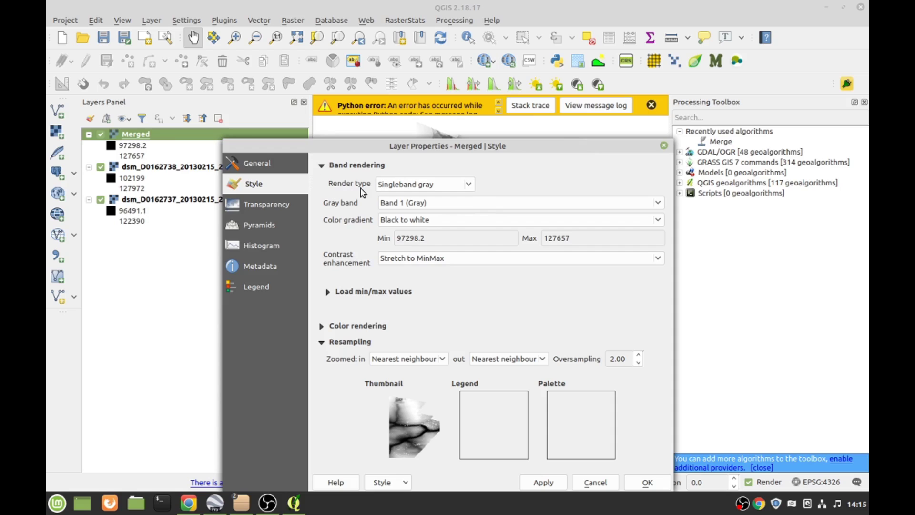
{"action": "left_click", "coordinate": [470, 185]}
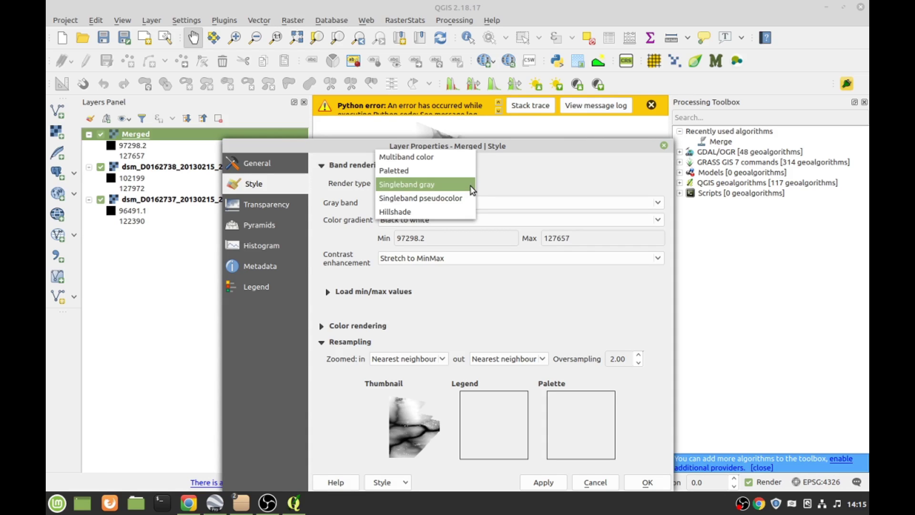
{"action": "left_click", "coordinate": [414, 212]}
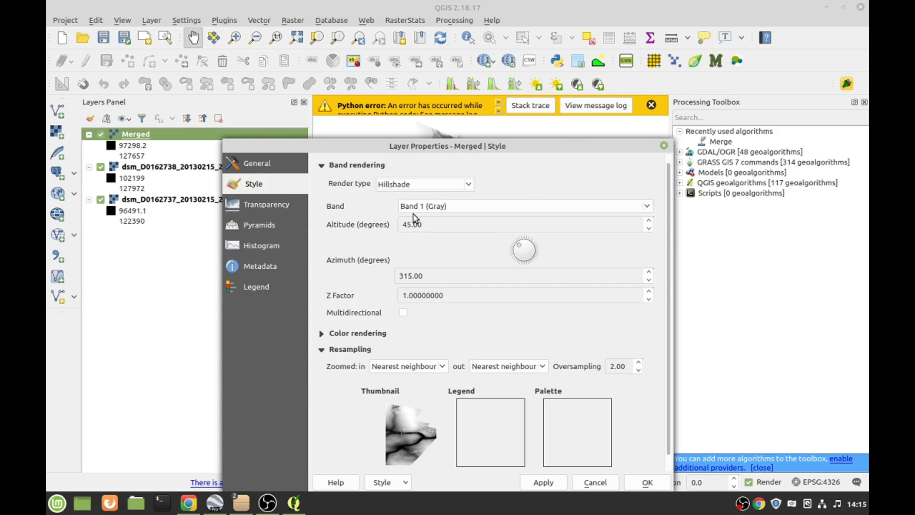
{"action": "left_click", "coordinate": [647, 483]}
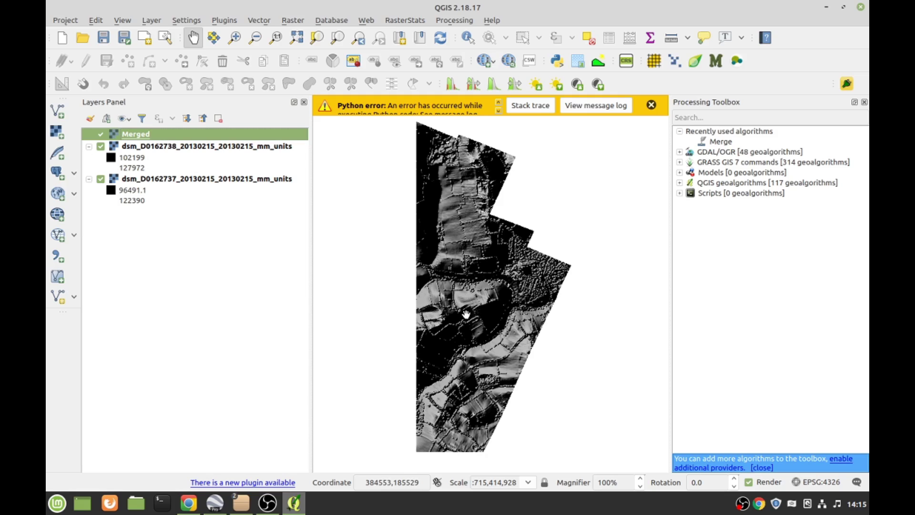
- Close the Processing Toolbox and zoom into the hillshade toward the northern fields
{"action": "left_click", "coordinate": [864, 102]}
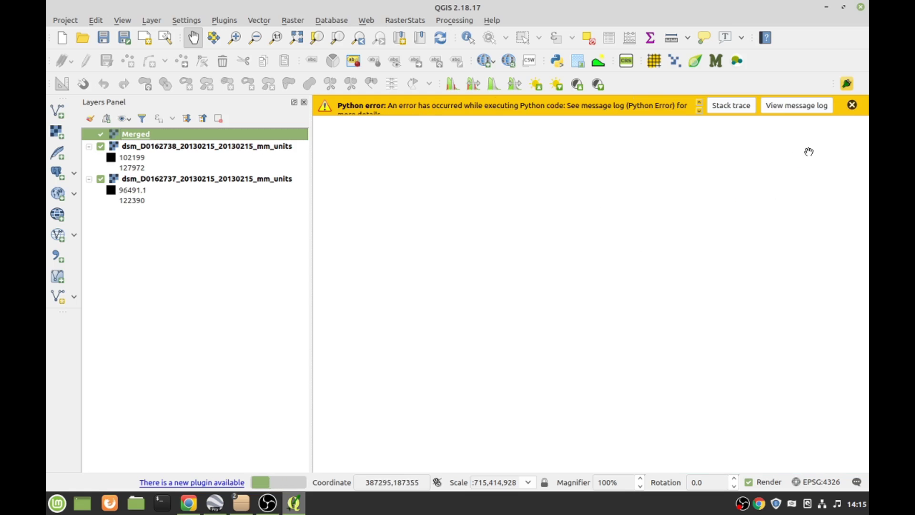
{"action": "scroll", "coordinate": [574, 311], "scroll_direction": "up", "scroll_amount": 1}
{"action": "scroll", "coordinate": [557, 299], "scroll_direction": "up", "scroll_amount": 1}
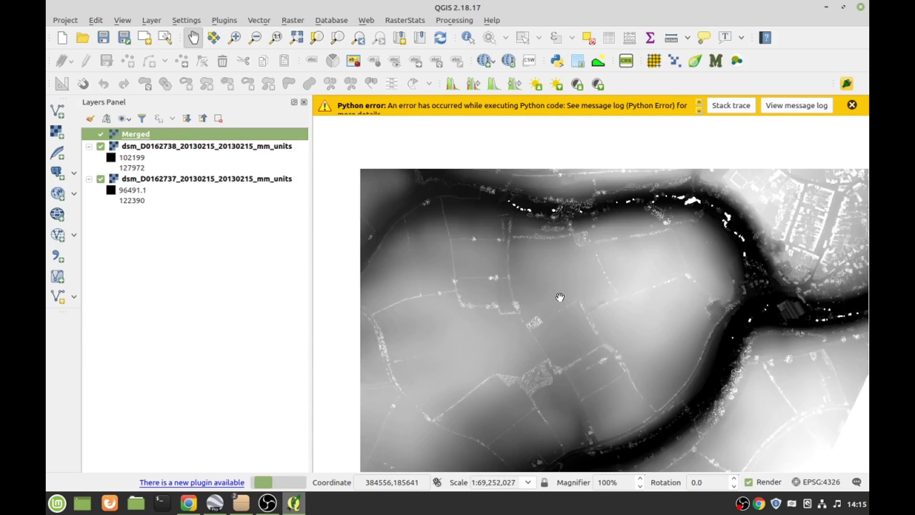
{"action": "scroll", "coordinate": [560, 298], "scroll_direction": "up", "scroll_amount": 1}
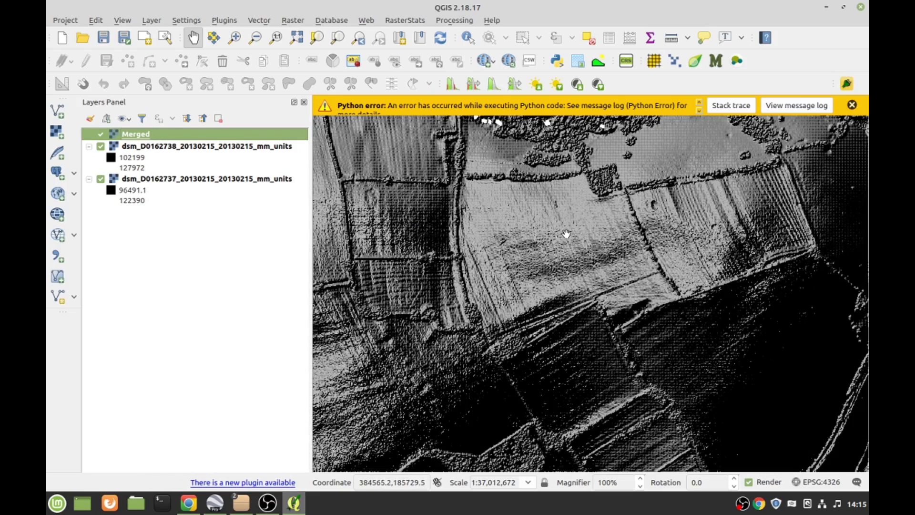
{"action": "left_click_drag", "start_coordinate": [566, 233], "coordinate": [553, 350]}
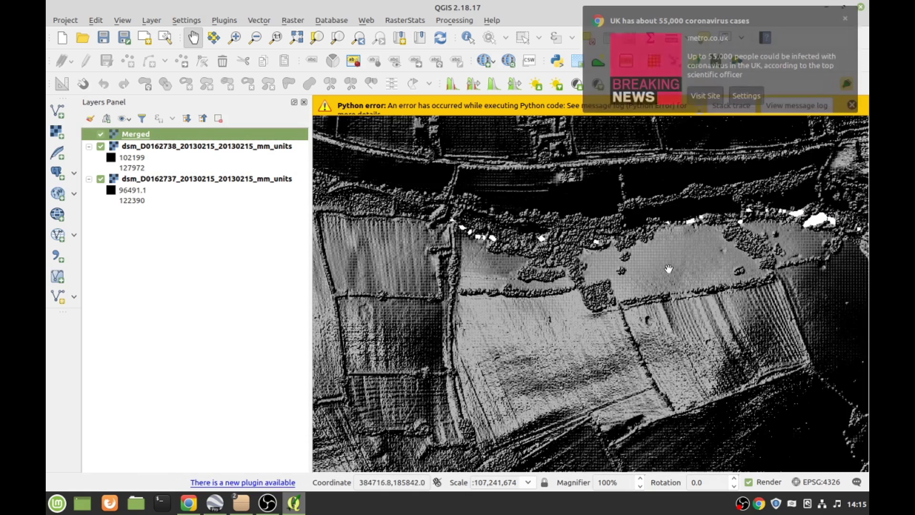
{"action": "left_click", "coordinate": [845, 18]}
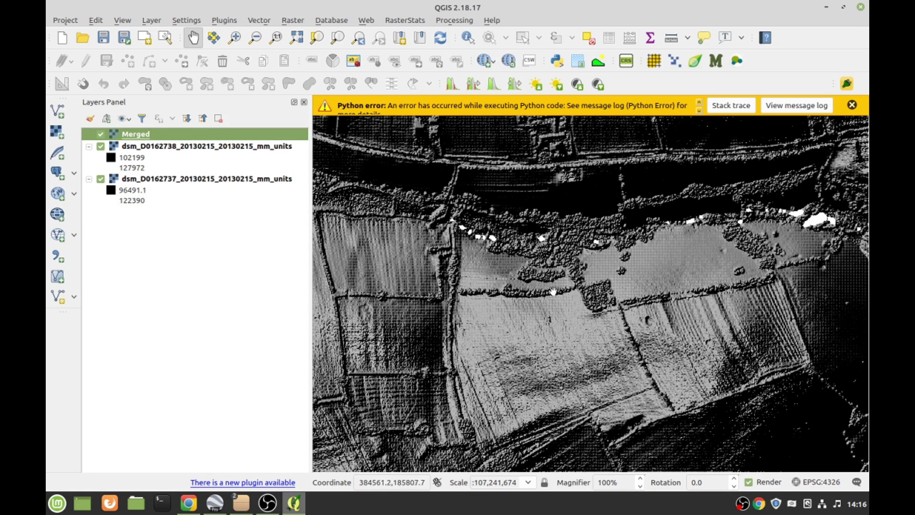
- Pan the zoomed hillshade north-west and north-east to inspect the field boundaries
{"action": "scroll", "coordinate": [560, 356], "scroll_direction": "up", "scroll_amount": 1}
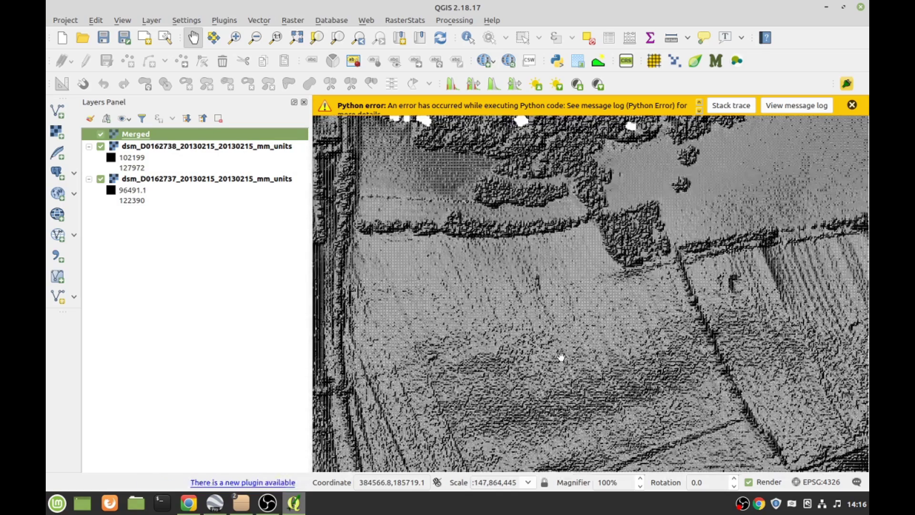
{"action": "left_click_drag", "start_coordinate": [543, 307], "coordinate": [596, 396]}
{"action": "left_click_drag", "start_coordinate": [503, 210], "coordinate": [641, 424]}
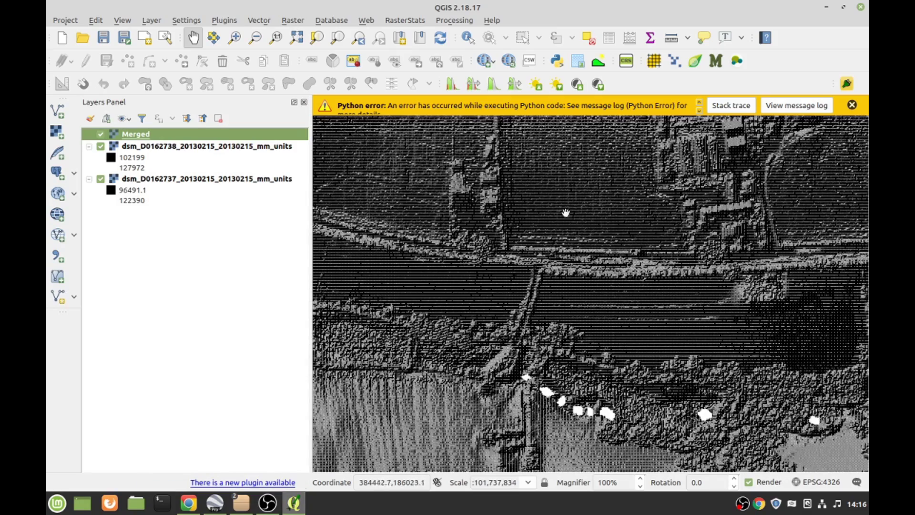
{"action": "left_click_drag", "start_coordinate": [566, 212], "coordinate": [579, 334]}
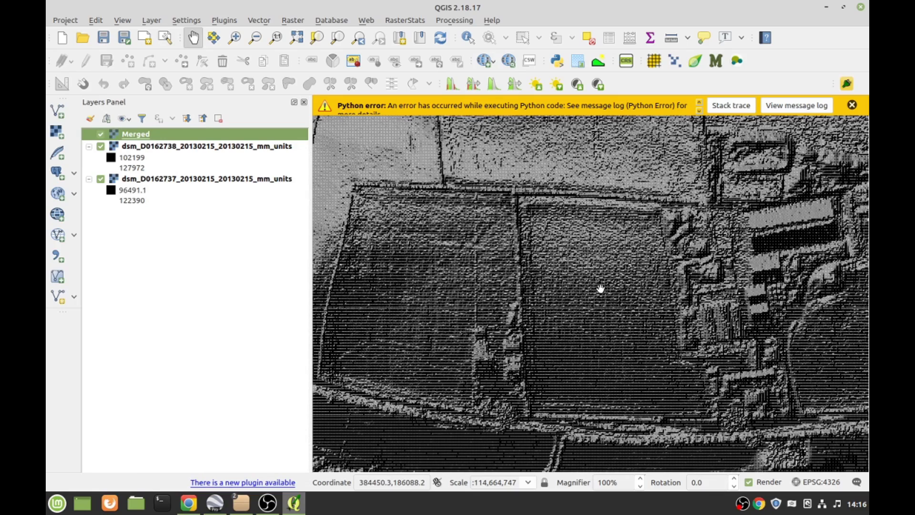
{"action": "scroll", "coordinate": [600, 289], "scroll_direction": "down", "scroll_amount": 1}
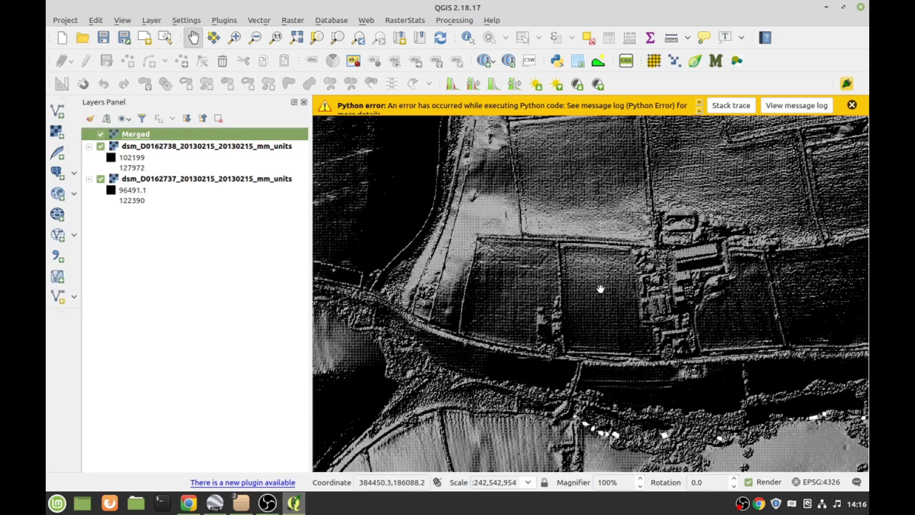
{"action": "left_click_drag", "start_coordinate": [618, 182], "coordinate": [533, 327]}
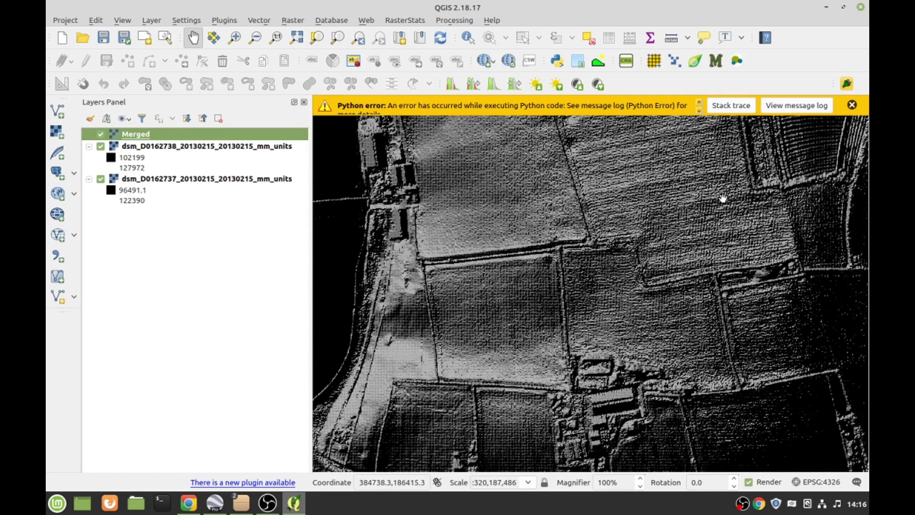
{"action": "left_click_drag", "start_coordinate": [723, 199], "coordinate": [665, 341]}
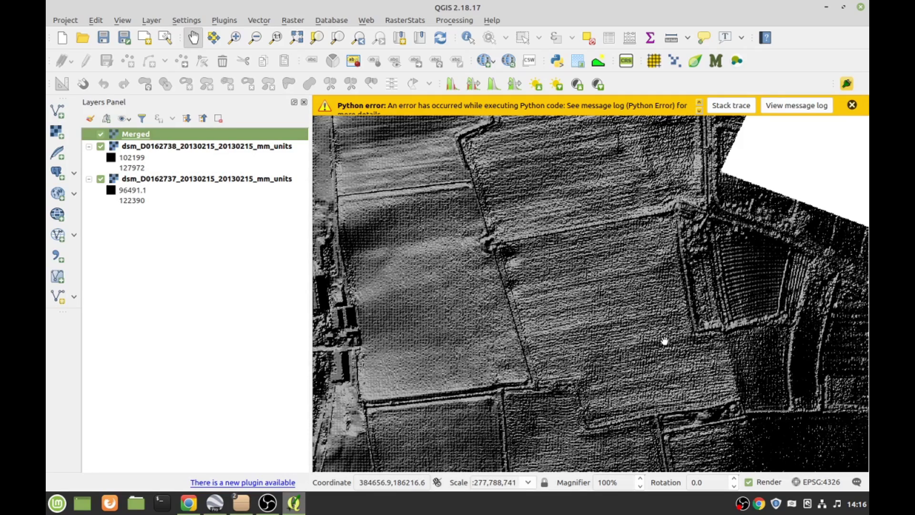
{"action": "left_click_drag", "start_coordinate": [428, 281], "coordinate": [643, 307]}
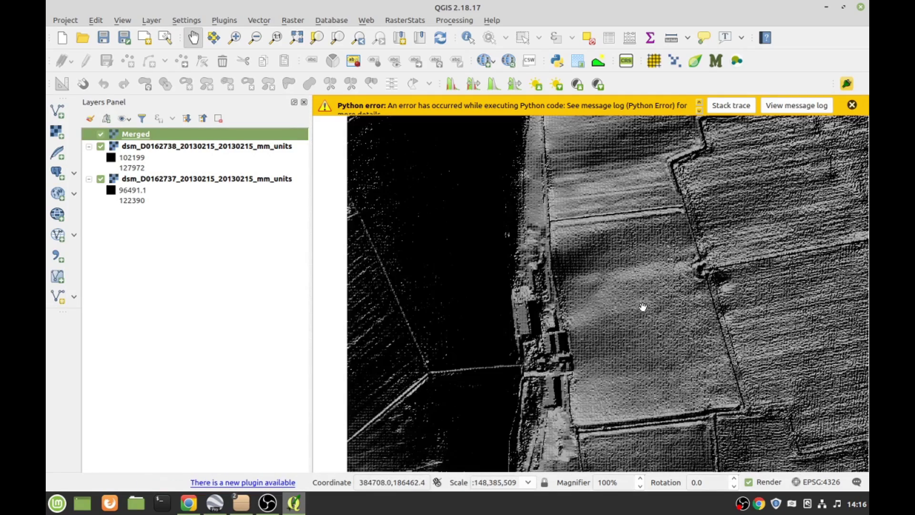
- Pan east, west and north across the fields, zooming in on a field enclosure
{"action": "left_click_drag", "start_coordinate": [419, 271], "coordinate": [668, 292]}
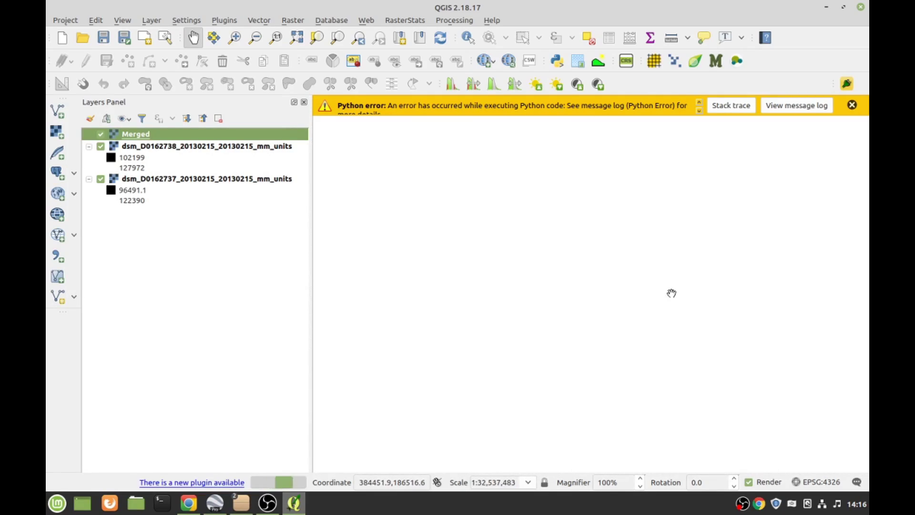
{"action": "left_click_drag", "start_coordinate": [720, 269], "coordinate": [413, 265]}
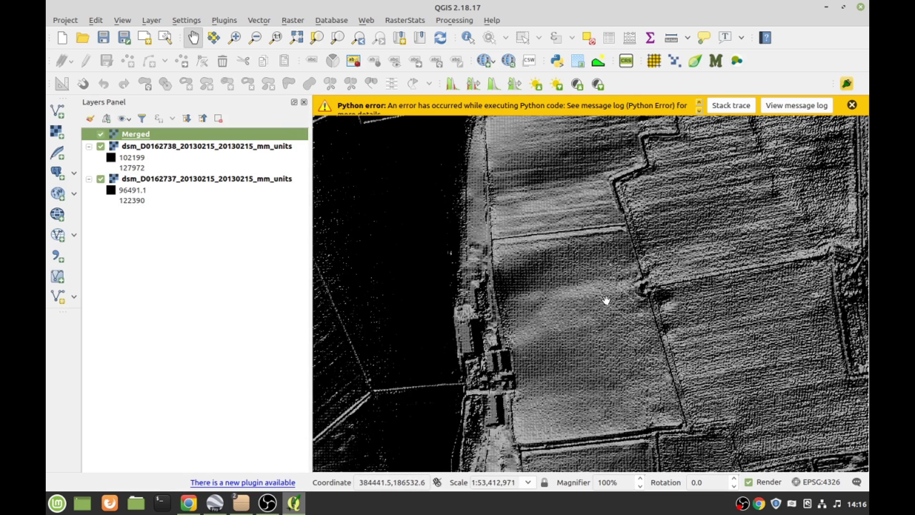
{"action": "left_click_drag", "start_coordinate": [751, 237], "coordinate": [513, 256]}
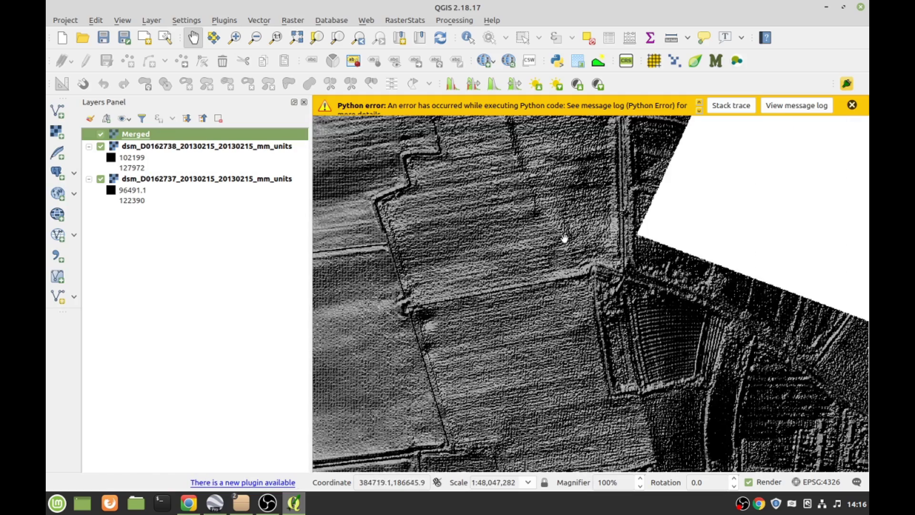
{"action": "left_click_drag", "start_coordinate": [482, 186], "coordinate": [579, 372]}
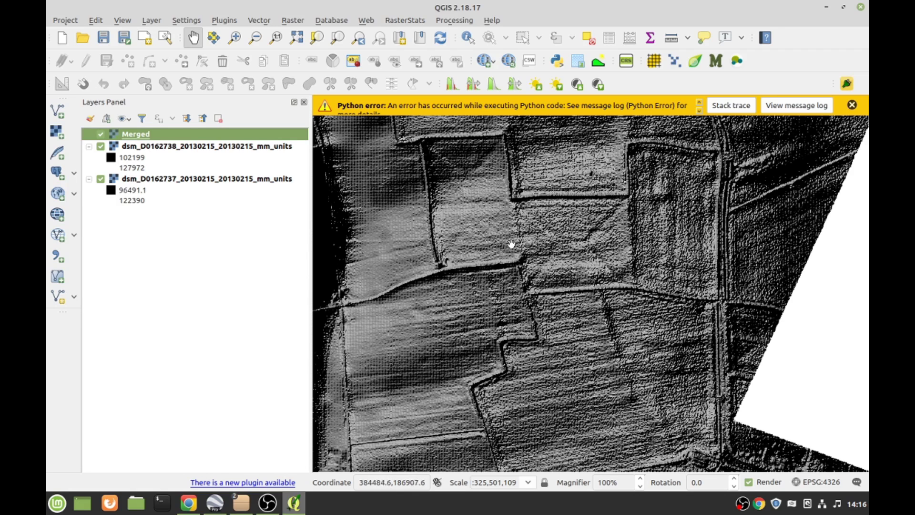
{"action": "left_click_drag", "start_coordinate": [537, 177], "coordinate": [547, 368]}
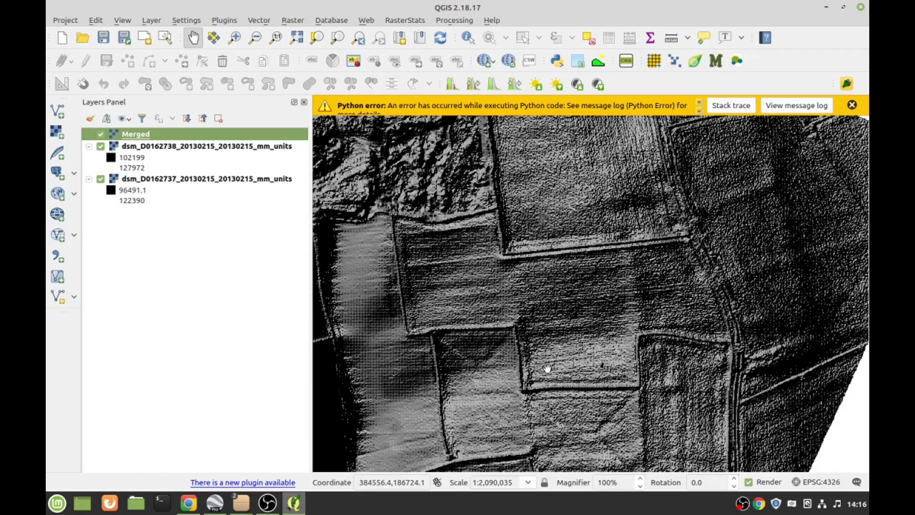
{"action": "left_click_drag", "start_coordinate": [580, 189], "coordinate": [642, 300]}
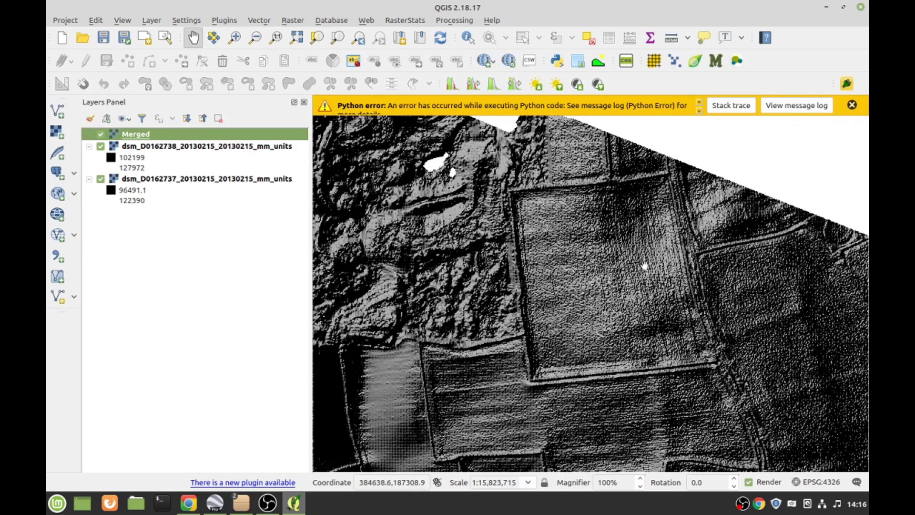
{"action": "scroll", "coordinate": [731, 305], "scroll_direction": "up", "scroll_amount": 1}
{"action": "left_click_drag", "start_coordinate": [730, 307], "coordinate": [500, 245]}
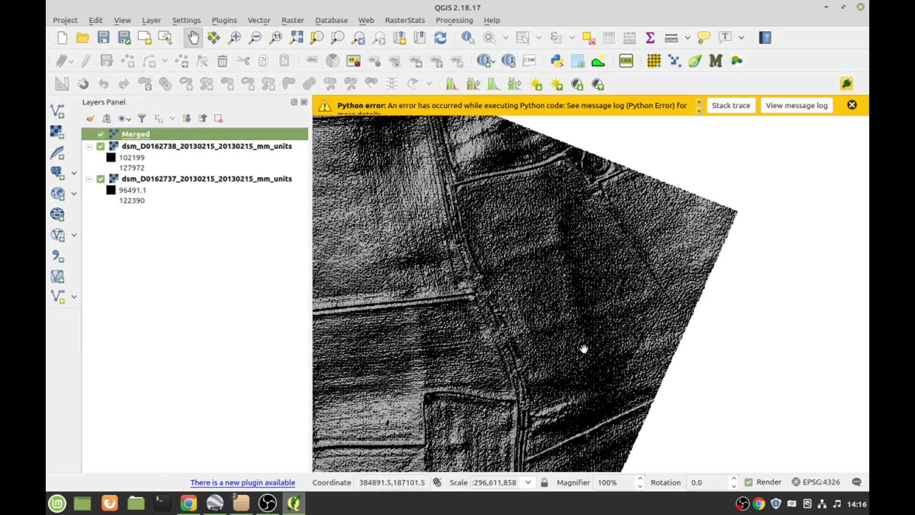
{"action": "scroll", "coordinate": [585, 351], "scroll_direction": "up", "scroll_amount": 2}
- Pan south across the hillshade toward the river edge of the data
{"action": "left_click_drag", "start_coordinate": [554, 330], "coordinate": [578, 282]}
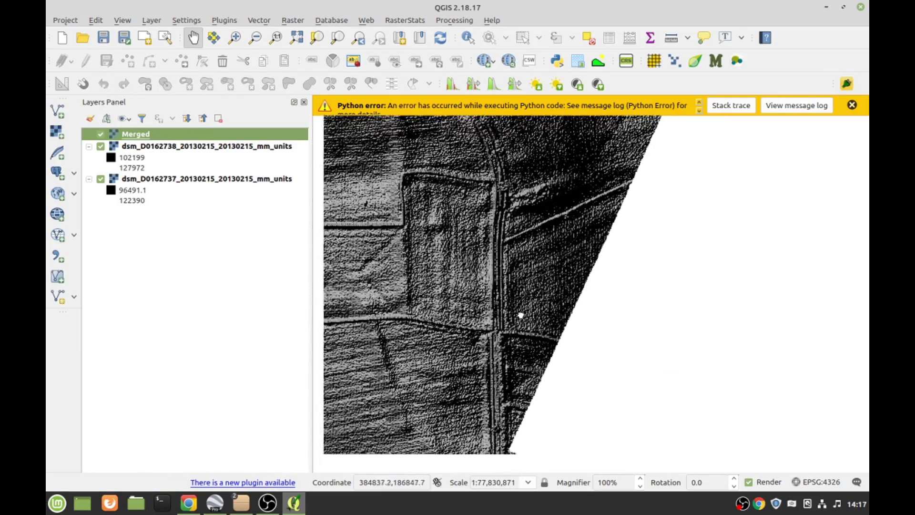
{"action": "scroll", "coordinate": [578, 283], "scroll_direction": "down", "scroll_amount": 1}
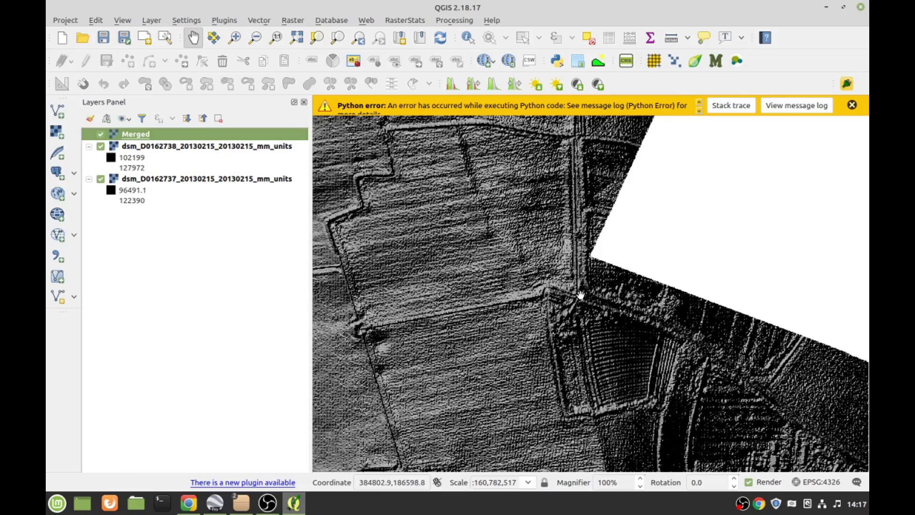
{"action": "left_click_drag", "start_coordinate": [570, 365], "coordinate": [556, 213]}
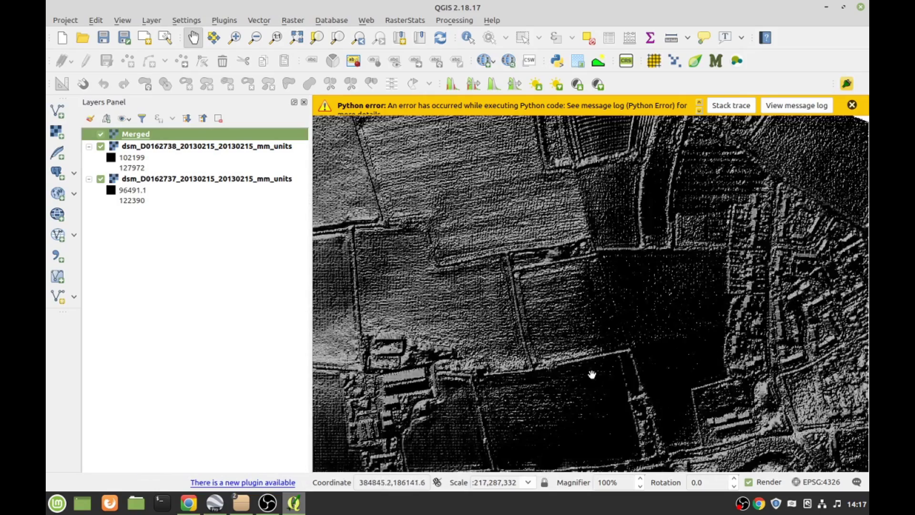
{"action": "left_click_drag", "start_coordinate": [590, 373], "coordinate": [748, 105]}
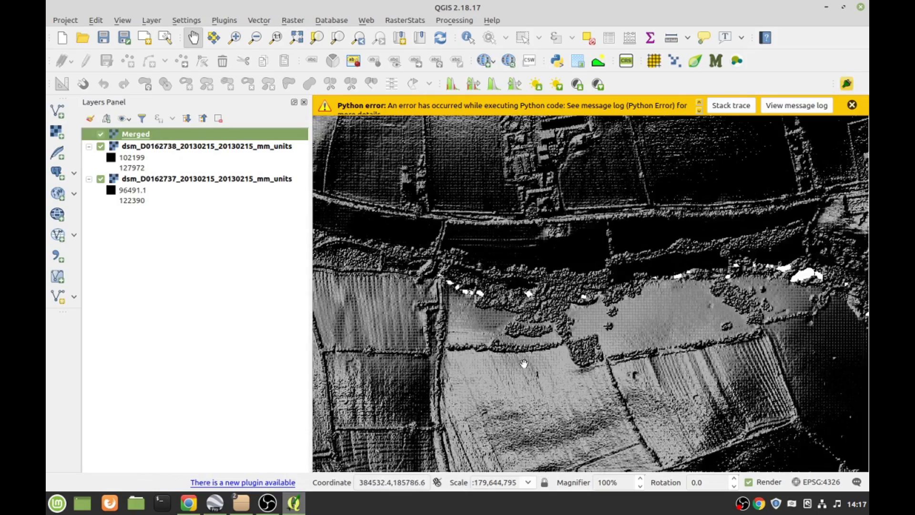
{"action": "left_click_drag", "start_coordinate": [615, 280], "coordinate": [592, 139]}
{"action": "scroll", "coordinate": [591, 139], "scroll_direction": "down", "scroll_amount": 1}
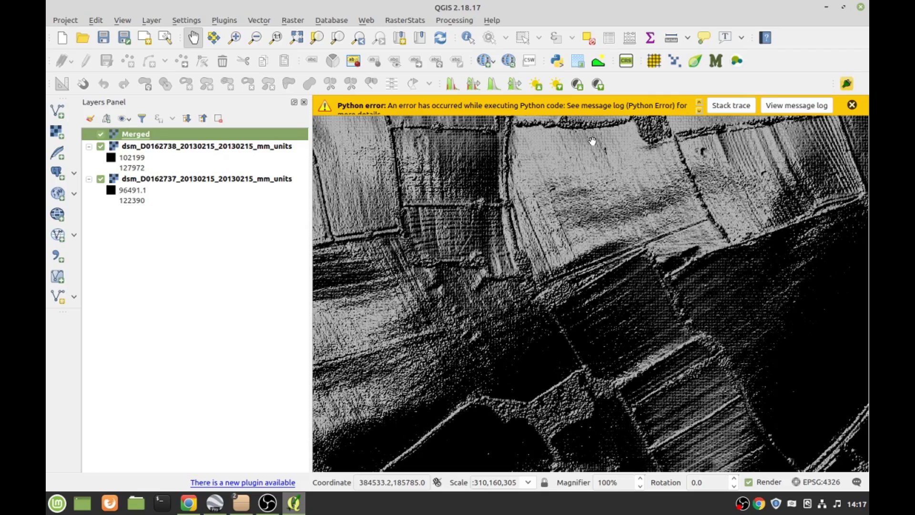
{"action": "left_click_drag", "start_coordinate": [641, 299], "coordinate": [684, 41]}
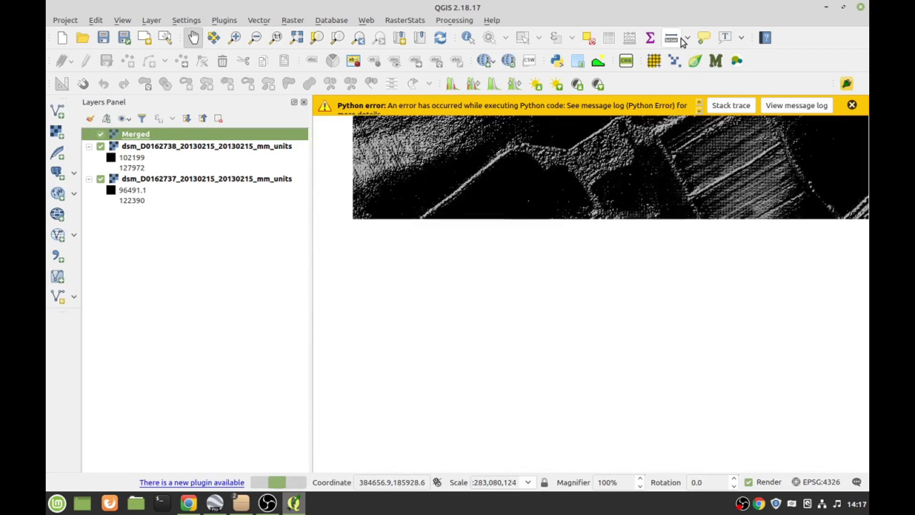
{"action": "left_click_drag", "start_coordinate": [562, 240], "coordinate": [561, 149]}
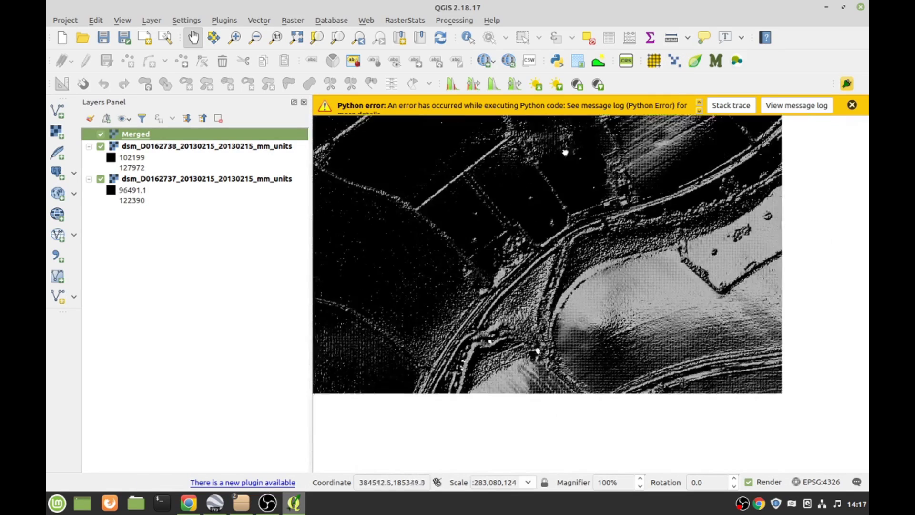
{"action": "scroll", "coordinate": [561, 149], "scroll_direction": "up", "scroll_amount": 1}
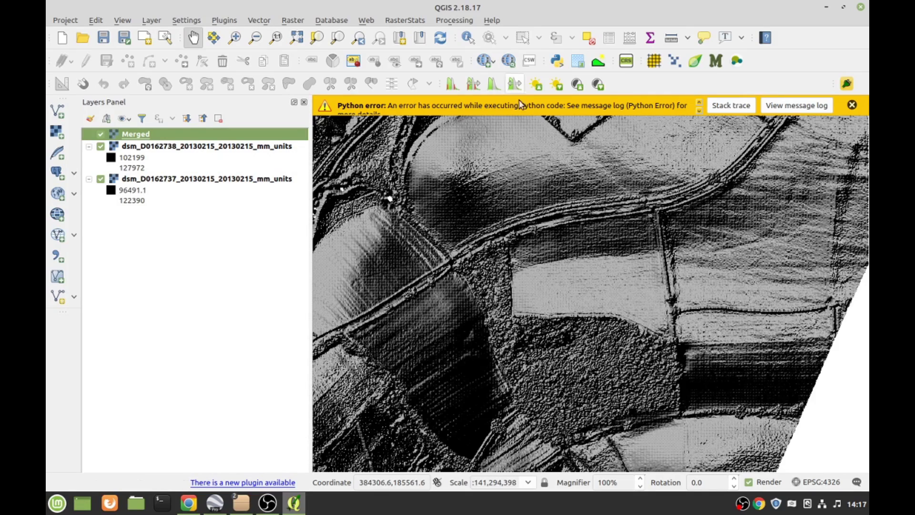
- Pan back north and frame the rectangular enclosures and striped fields near the track
{"action": "left_click_drag", "start_coordinate": [696, 146], "coordinate": [666, 238]}
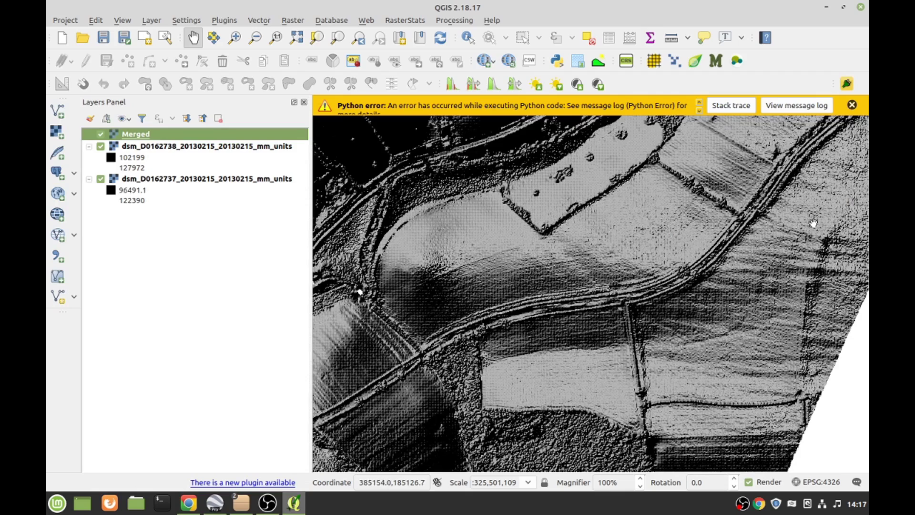
{"action": "scroll", "coordinate": [552, 384], "scroll_direction": "up", "scroll_amount": 1}
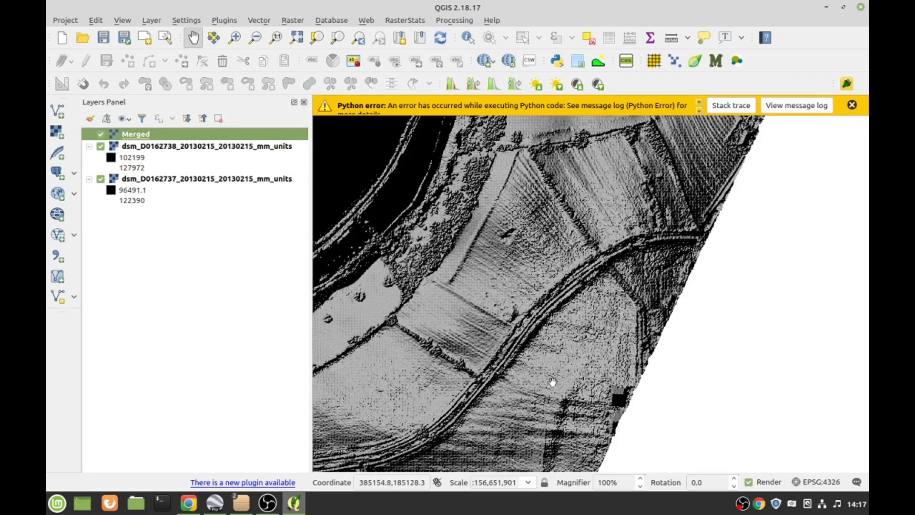
{"action": "left_click_drag", "start_coordinate": [612, 187], "coordinate": [599, 465]}
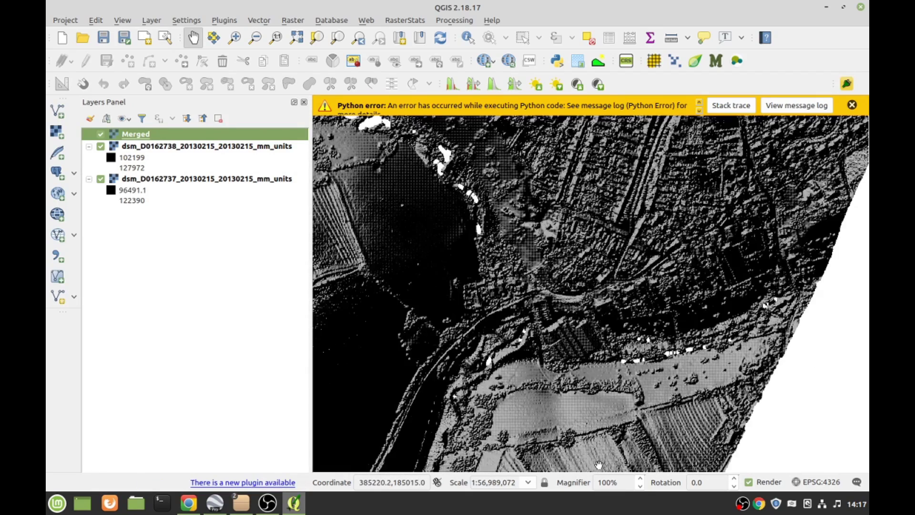
{"action": "scroll", "coordinate": [605, 431], "scroll_direction": "down", "scroll_amount": 2}
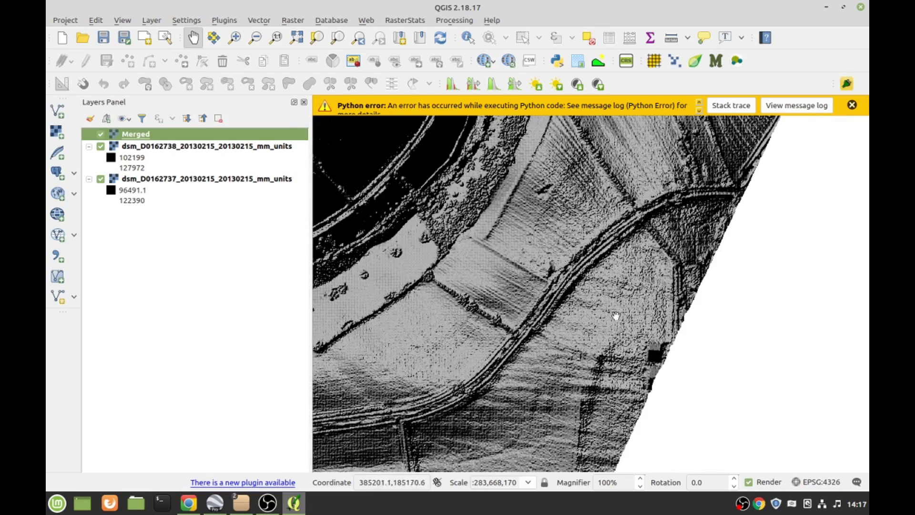
{"action": "scroll", "coordinate": [635, 252], "scroll_direction": "up", "scroll_amount": 1}
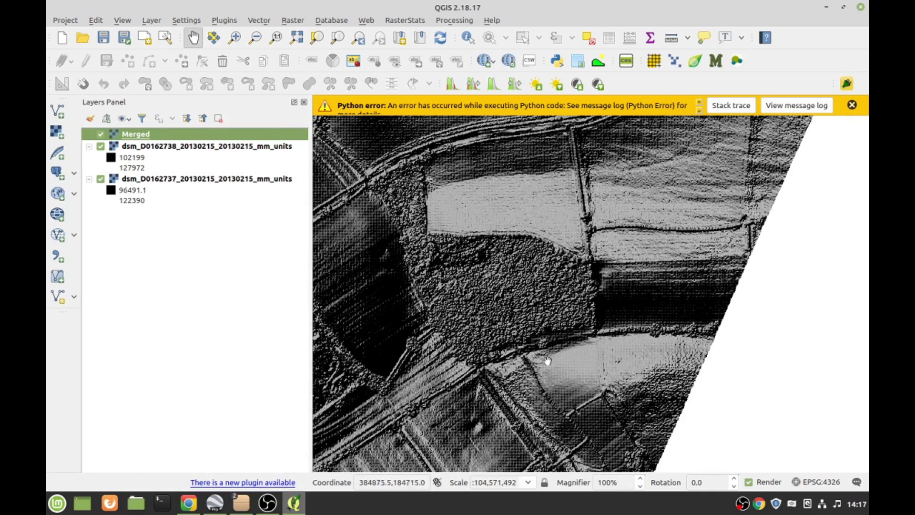
{"action": "scroll", "coordinate": [680, 188], "scroll_direction": "down", "scroll_amount": 1}
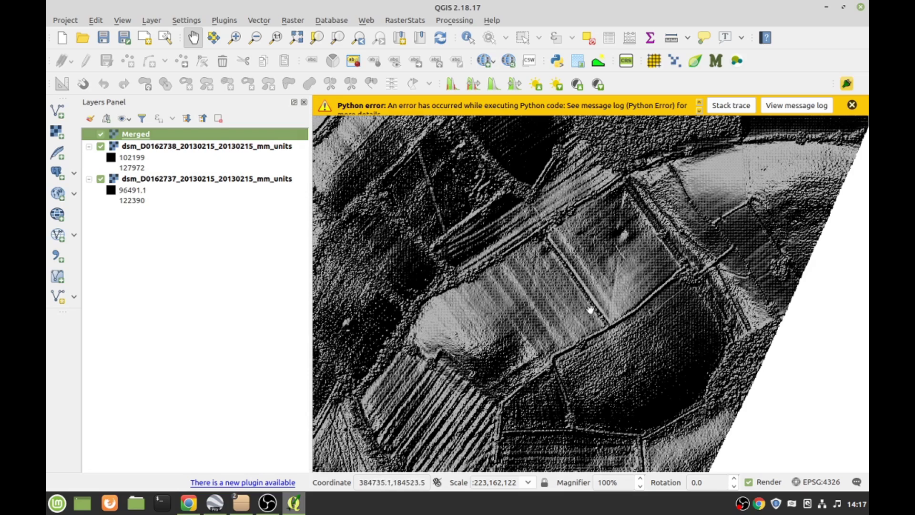
{"action": "left_click_drag", "start_coordinate": [568, 325], "coordinate": [616, 405]}
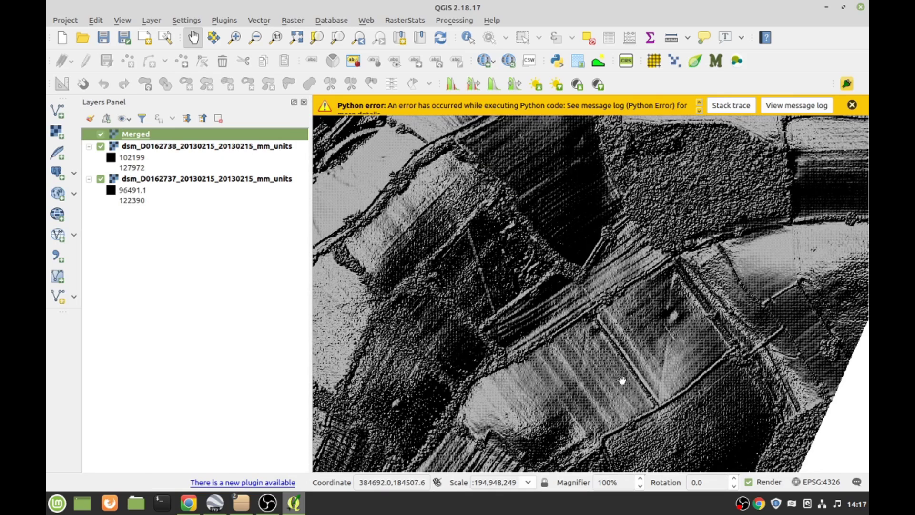
{"action": "left_click_drag", "start_coordinate": [622, 380], "coordinate": [633, 189]}
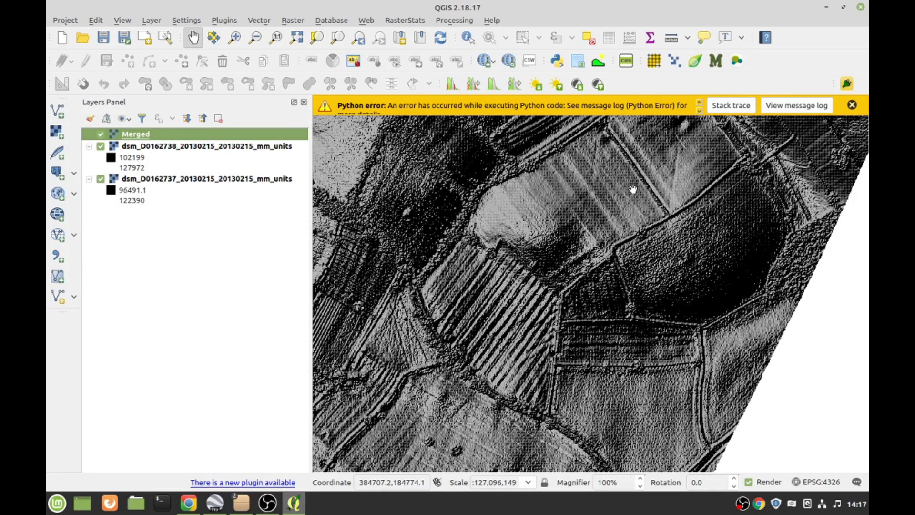
{"action": "left_click_drag", "start_coordinate": [632, 390], "coordinate": [665, 171]}
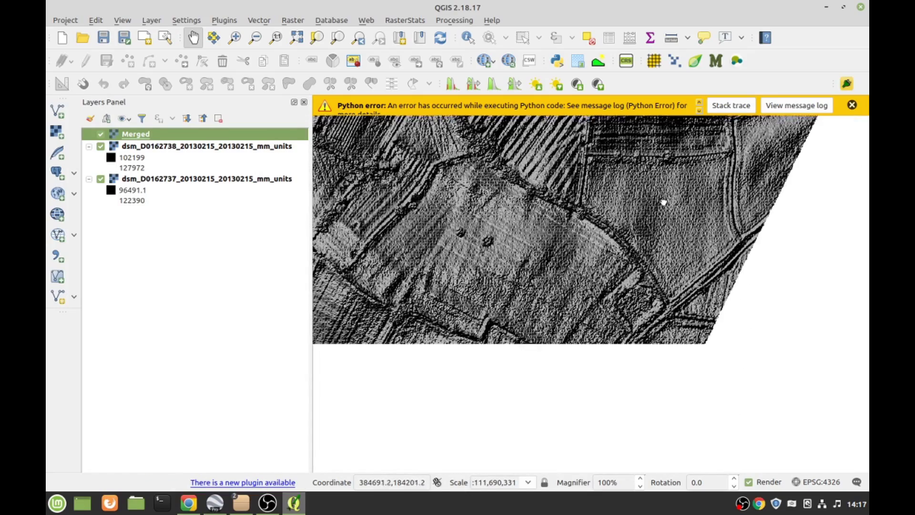
{"action": "left_click_drag", "start_coordinate": [665, 201], "coordinate": [629, 376]}
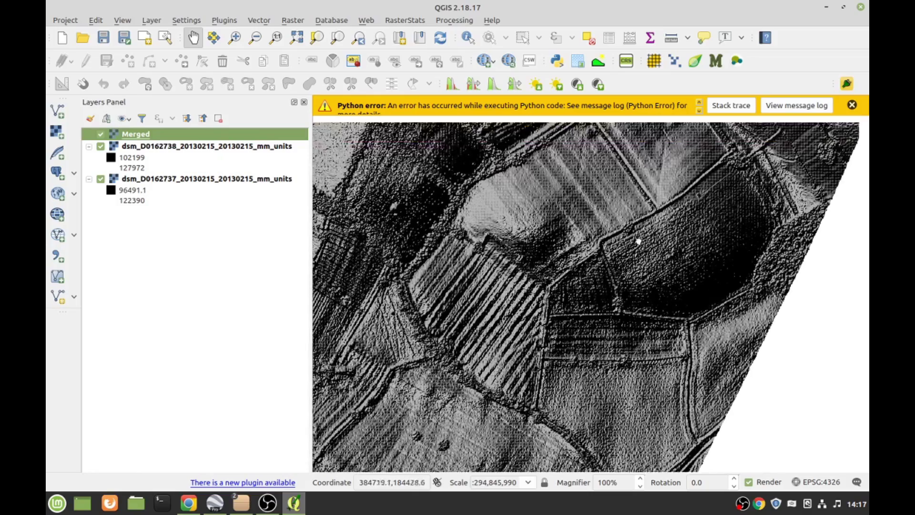
{"action": "scroll", "coordinate": [637, 238], "scroll_direction": "up", "scroll_amount": 2}
{"action": "scroll", "coordinate": [614, 308], "scroll_direction": "down", "scroll_amount": 1}
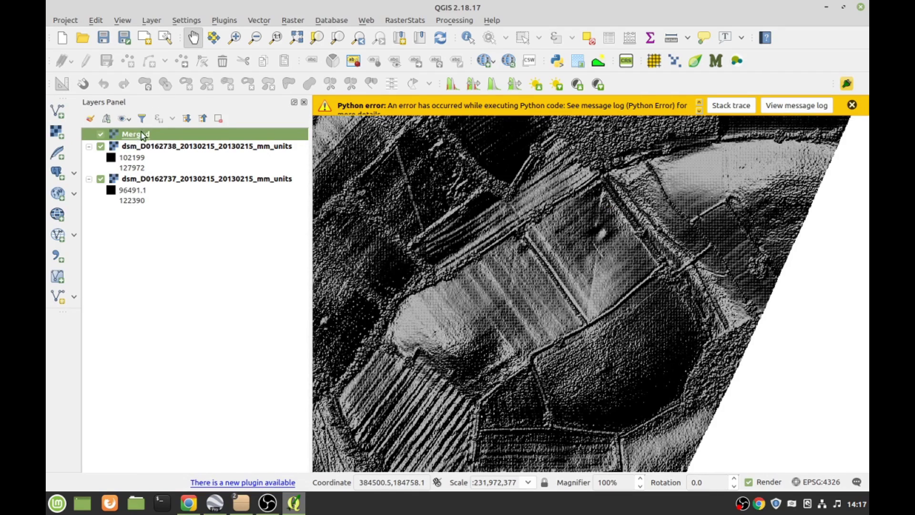
- Turn the Merged hillshade's Azimuth dial from 315 to 121 degrees in Style properties and apply it
{"action": "right_click", "coordinate": [137, 138]}
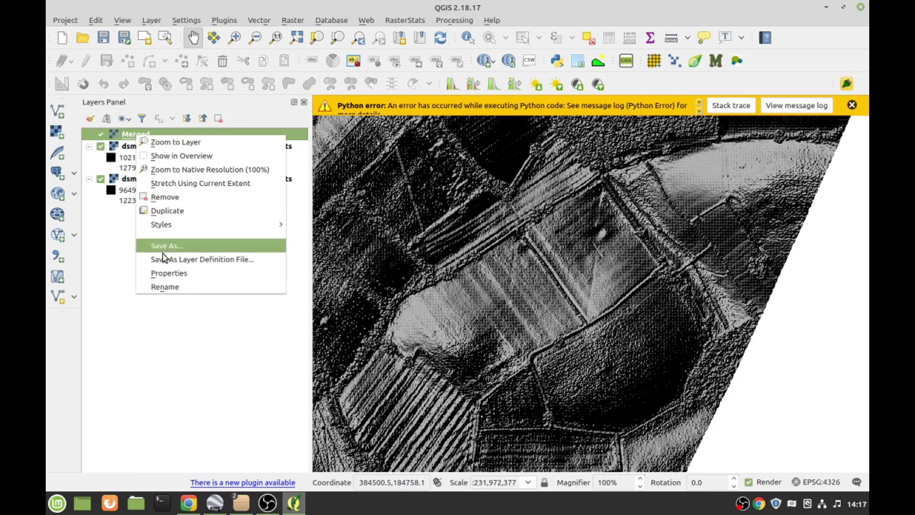
{"action": "left_click", "coordinate": [180, 278]}
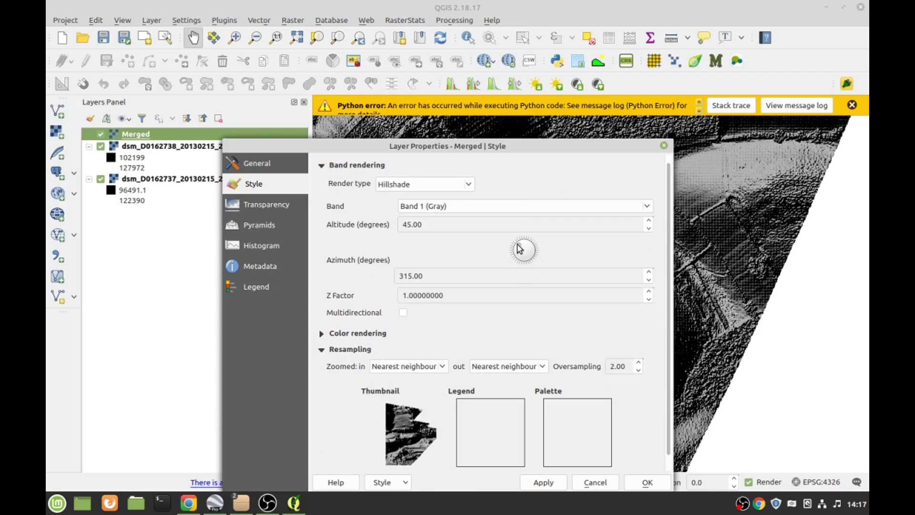
{"action": "mouse_move", "coordinate": [519, 246]}
{"action": "left_mouse_down"}
{"action": "mouse_move", "coordinate": [533, 259]}
{"action": "mouse_move", "coordinate": [526, 244]}
{"action": "mouse_move", "coordinate": [525, 261]}
{"action": "mouse_move", "coordinate": [531, 245]}
{"action": "left_mouse_up"}
{"action": "left_click", "coordinate": [643, 485]}
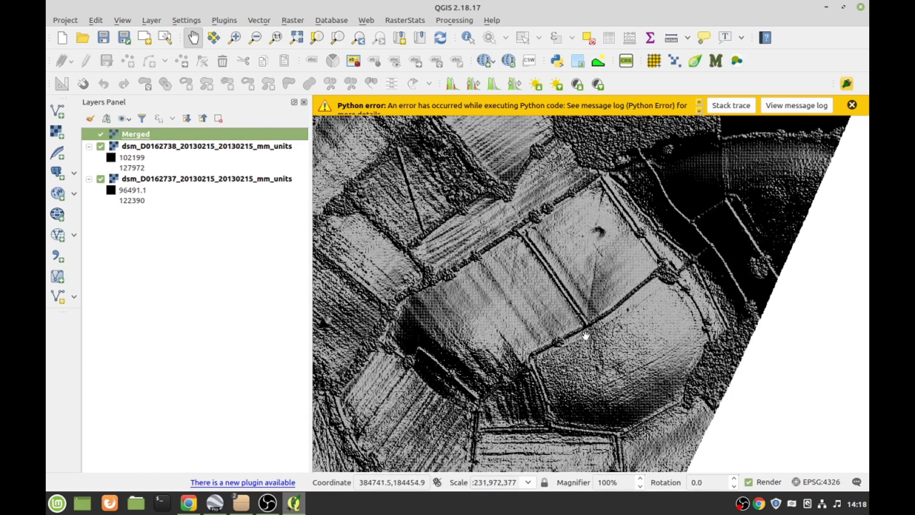
- Pan and zoom in closely on the field banks and ditches along the curving track
{"action": "left_click_drag", "start_coordinate": [482, 210], "coordinate": [536, 264]}
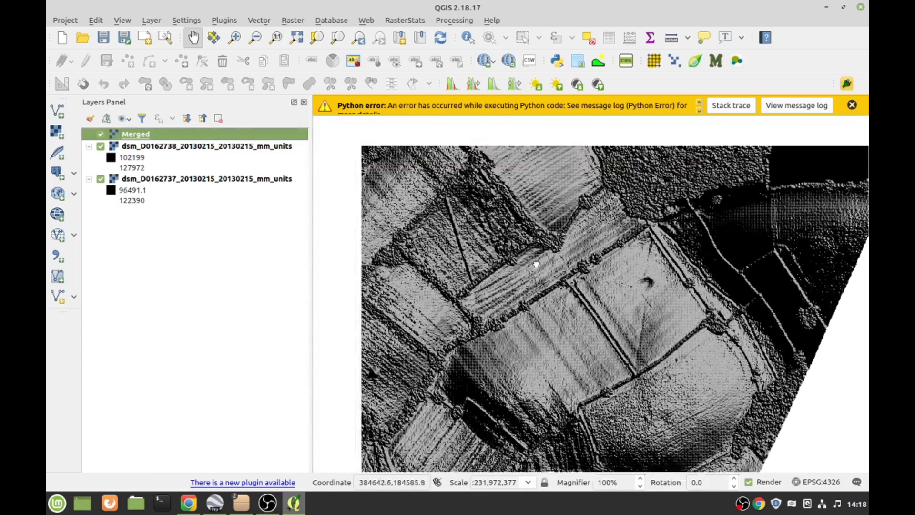
{"action": "scroll", "coordinate": [544, 319], "scroll_direction": "up", "scroll_amount": 2}
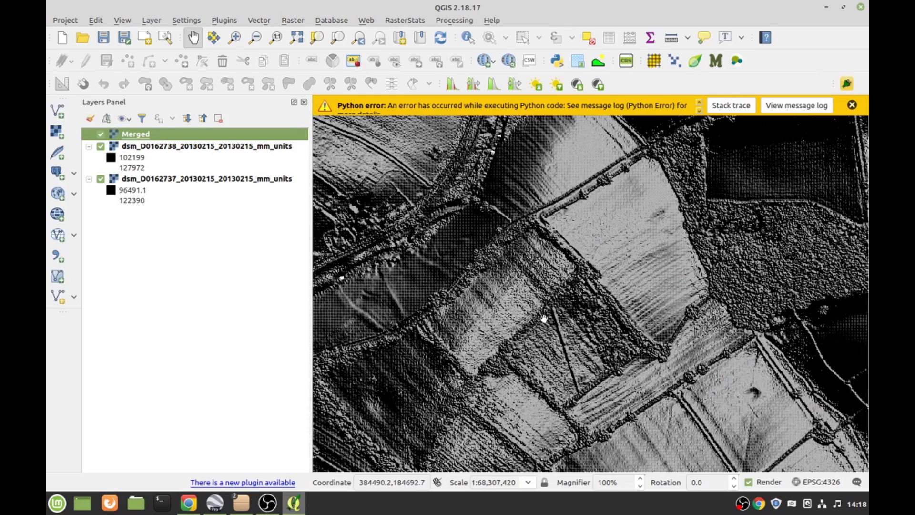
{"action": "scroll", "coordinate": [544, 319], "scroll_direction": "down", "scroll_amount": 1}
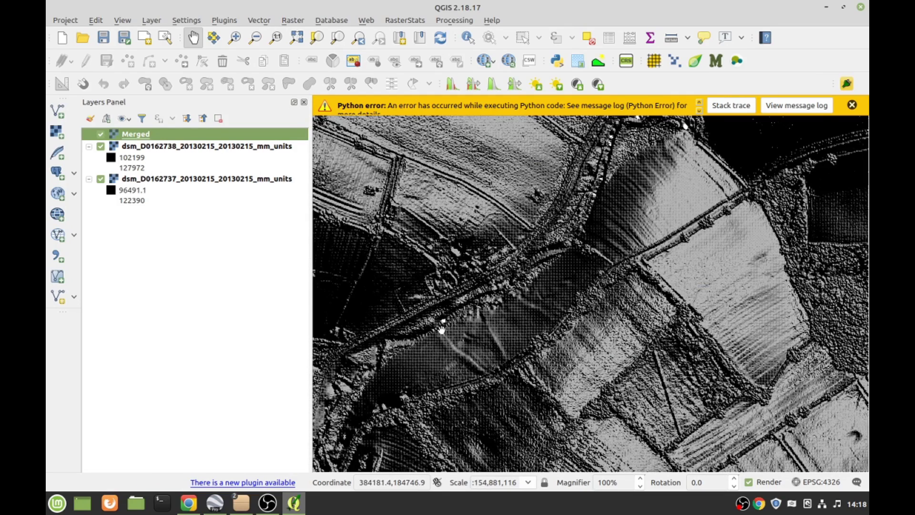
{"action": "scroll", "coordinate": [538, 327], "scroll_direction": "up", "scroll_amount": 1}
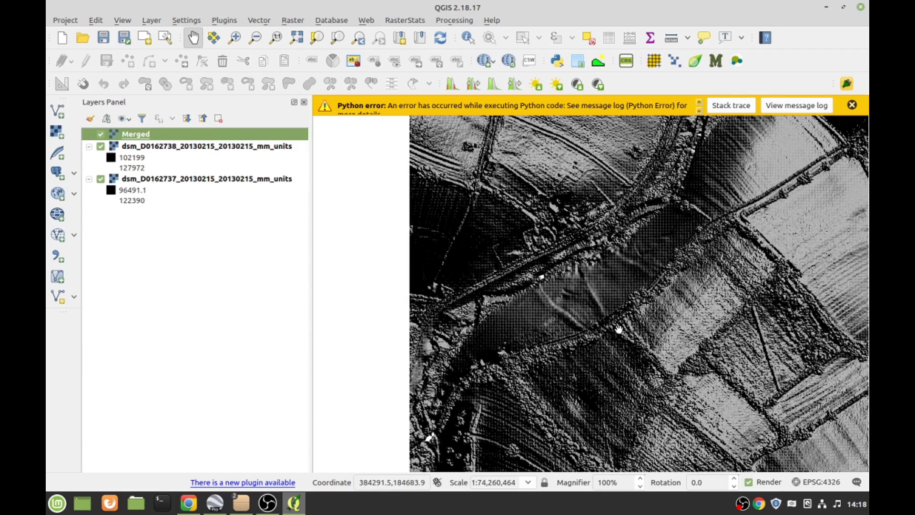
{"action": "left_click_drag", "start_coordinate": [517, 302], "coordinate": [697, 303]}
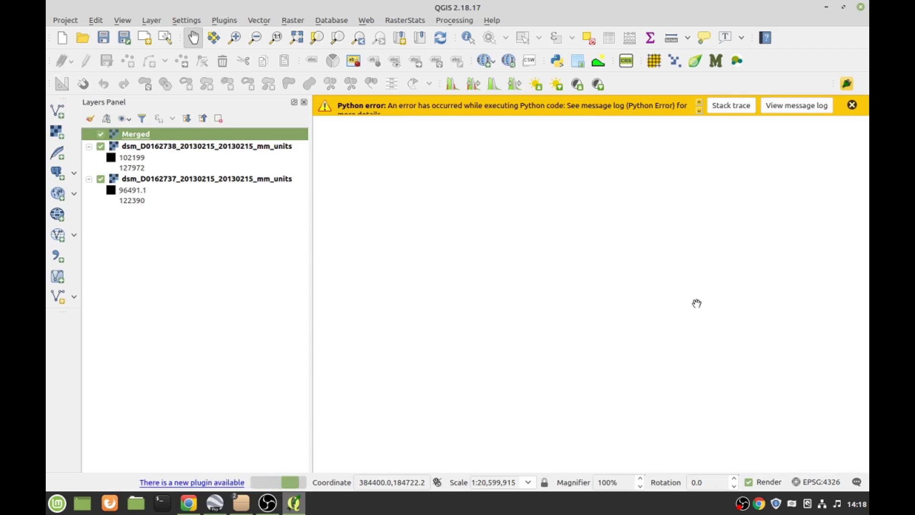
{"action": "left_click_drag", "start_coordinate": [785, 300], "coordinate": [538, 298]}
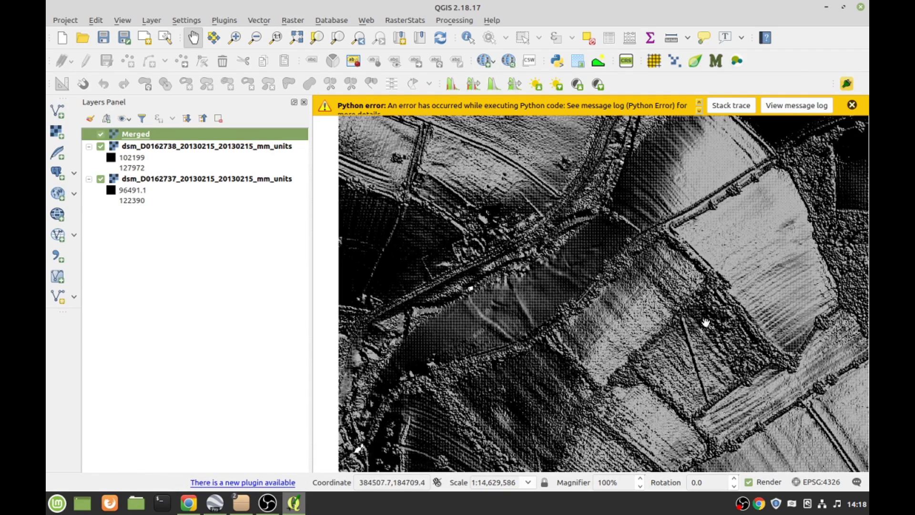
{"action": "left_click_drag", "start_coordinate": [653, 208], "coordinate": [671, 306]}
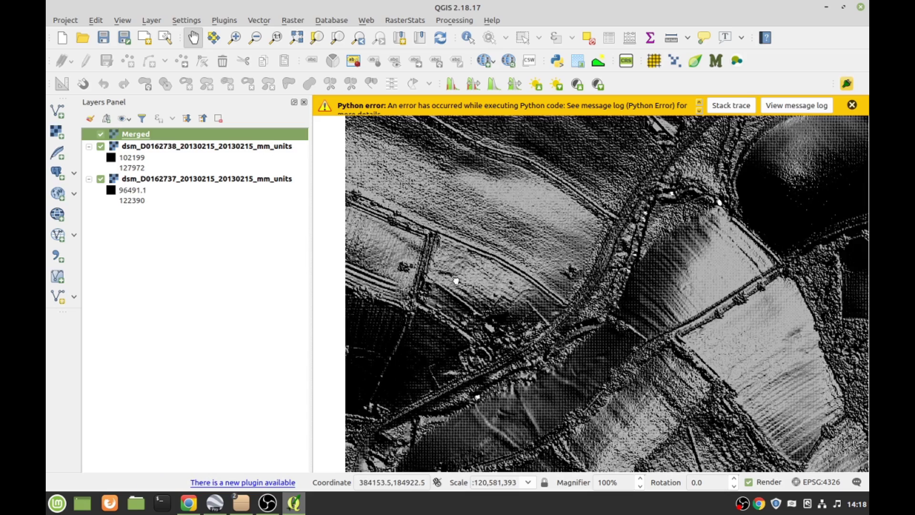
{"action": "left_click_drag", "start_coordinate": [456, 281], "coordinate": [650, 354]}
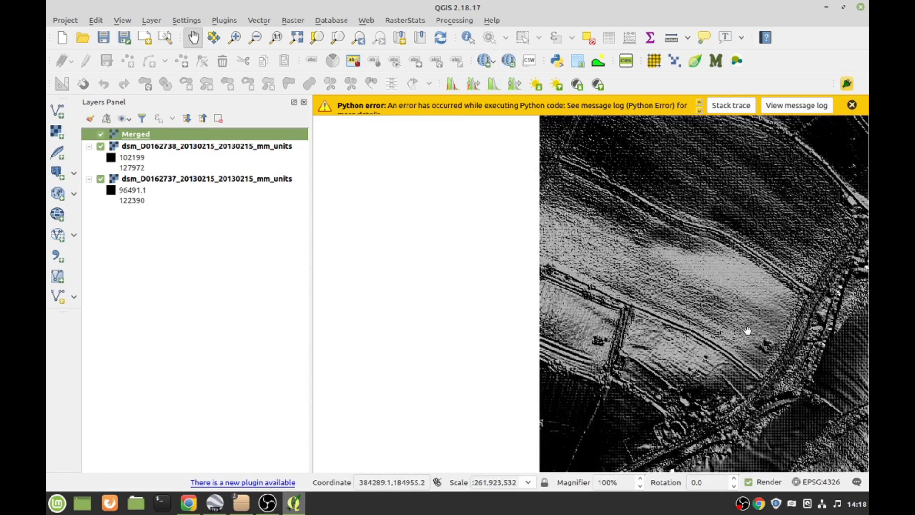
{"action": "left_click_drag", "start_coordinate": [744, 329], "coordinate": [534, 177]}
{"action": "scroll", "coordinate": [563, 321], "scroll_direction": "up", "scroll_amount": 1}
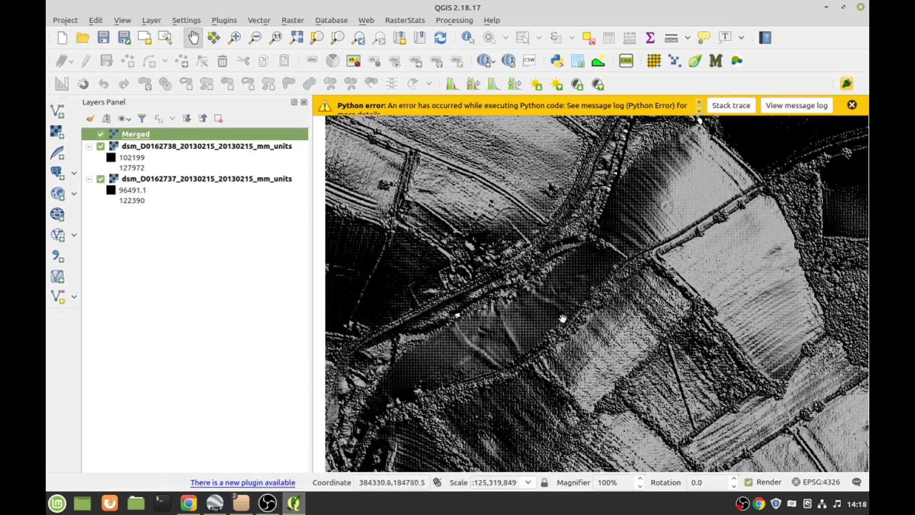
{"action": "scroll", "coordinate": [584, 320], "scroll_direction": "up", "scroll_amount": 1}
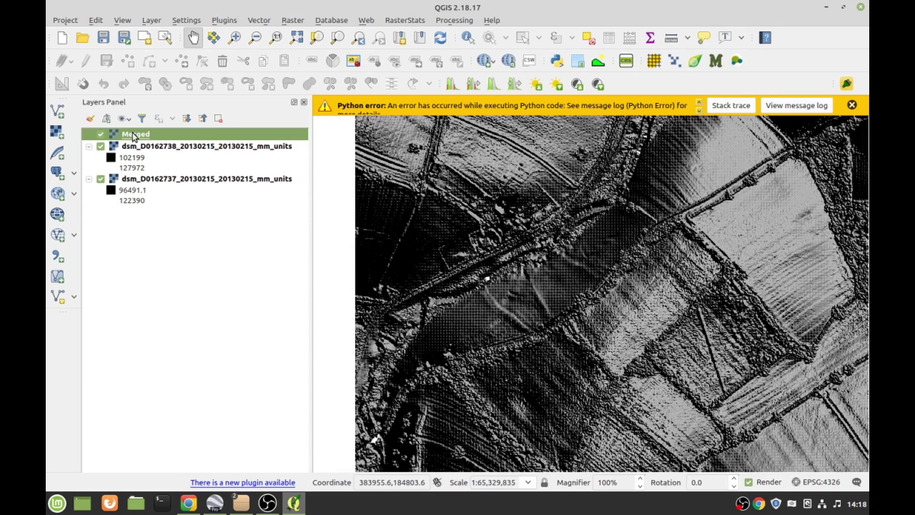
- Reopen the Merged layer's properties and apply the 44-degree light direction
{"action": "right_click", "coordinate": [132, 134]}
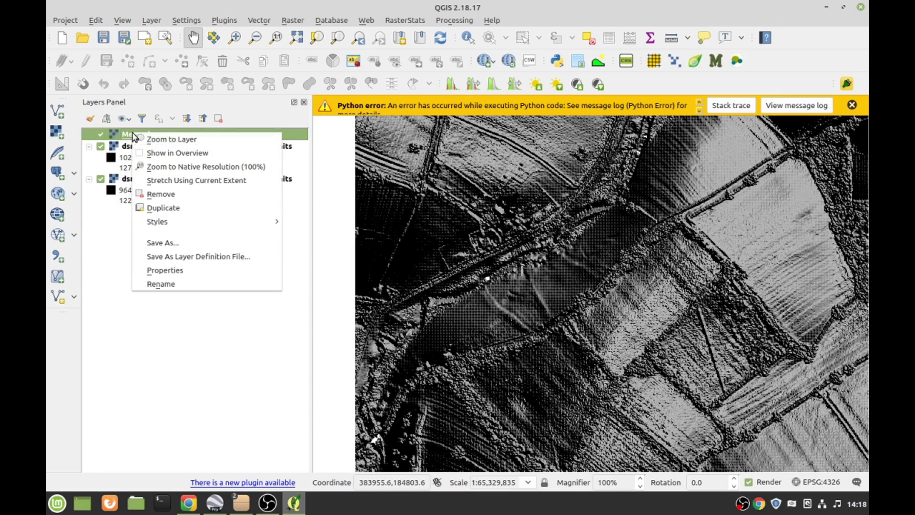
{"action": "left_click", "coordinate": [173, 272]}
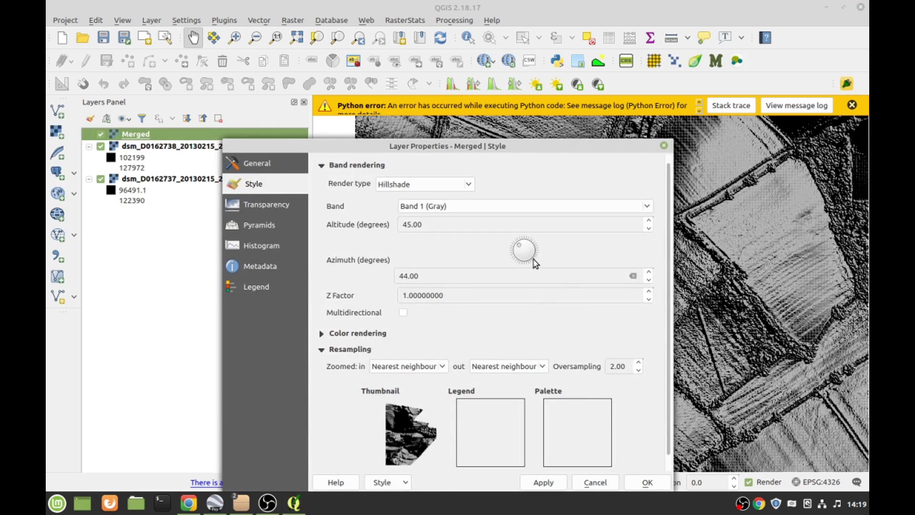
{"action": "left_click", "coordinate": [647, 483]}
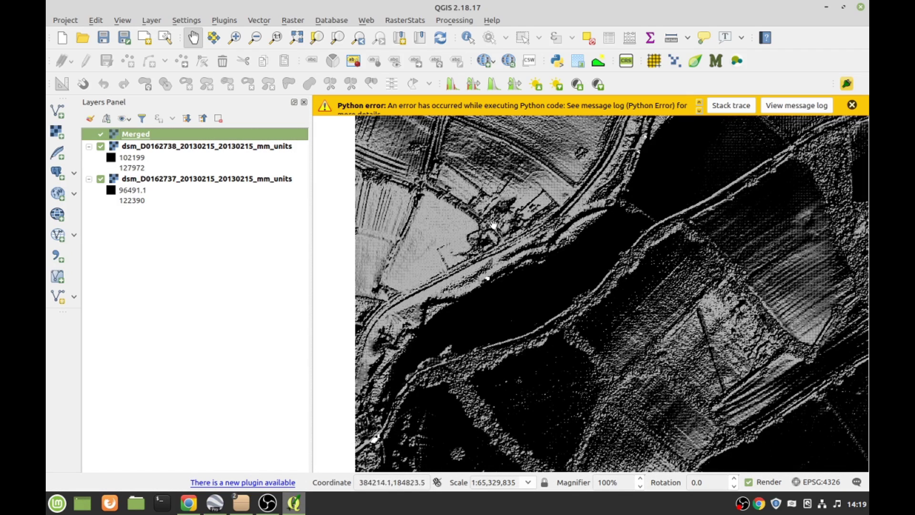
- Pan across different areas of the hillshade to inspect curving field edges and earthworks
{"action": "scroll", "coordinate": [494, 225], "scroll_direction": "up", "scroll_amount": 2}
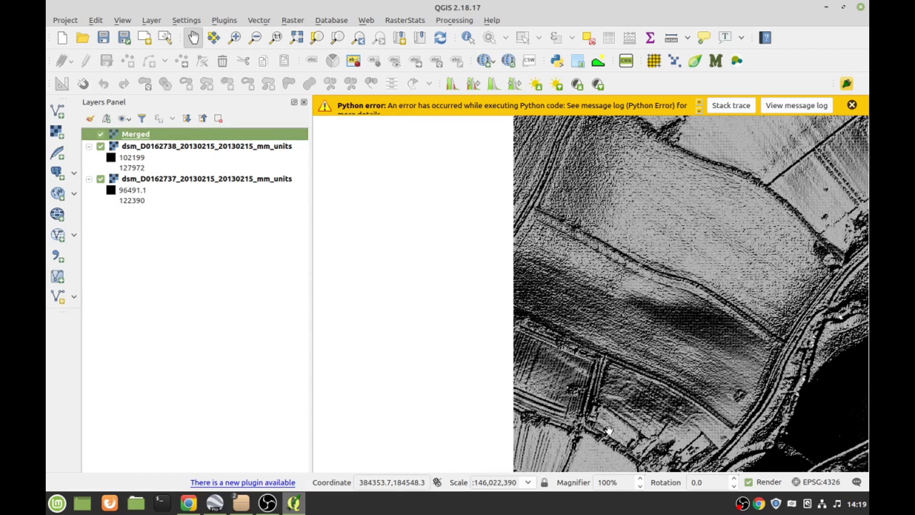
{"action": "scroll", "coordinate": [433, 408], "scroll_direction": "down", "scroll_amount": 2}
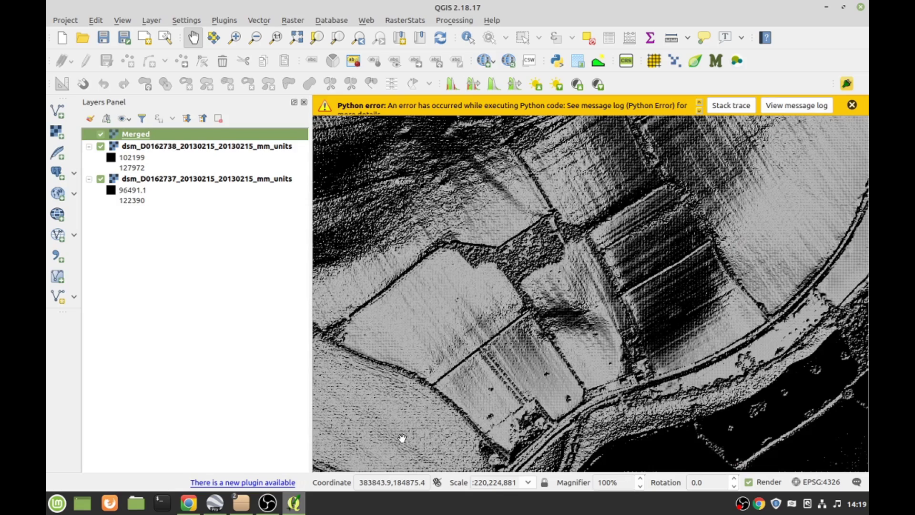
{"action": "left_click_drag", "start_coordinate": [692, 239], "coordinate": [677, 404]}
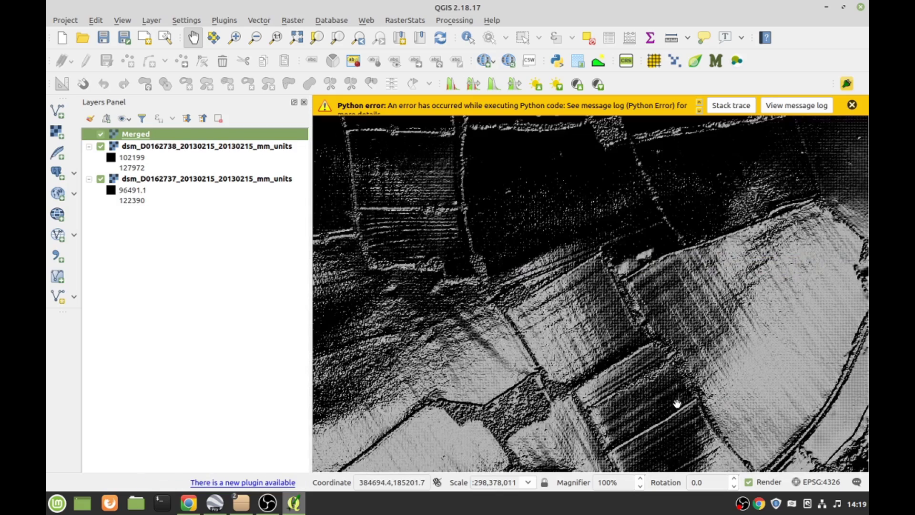
{"action": "left_click_drag", "start_coordinate": [523, 380], "coordinate": [564, 297]}
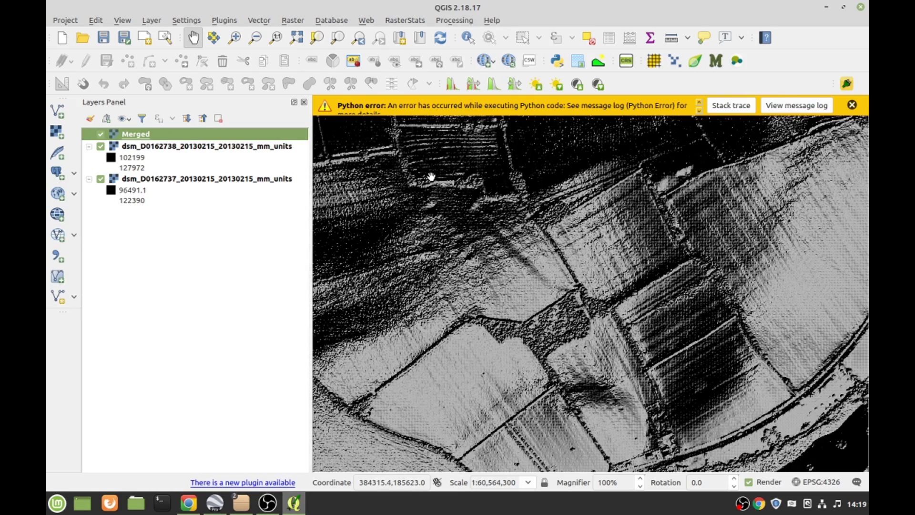
{"action": "left_click_drag", "start_coordinate": [431, 177], "coordinate": [607, 337]}
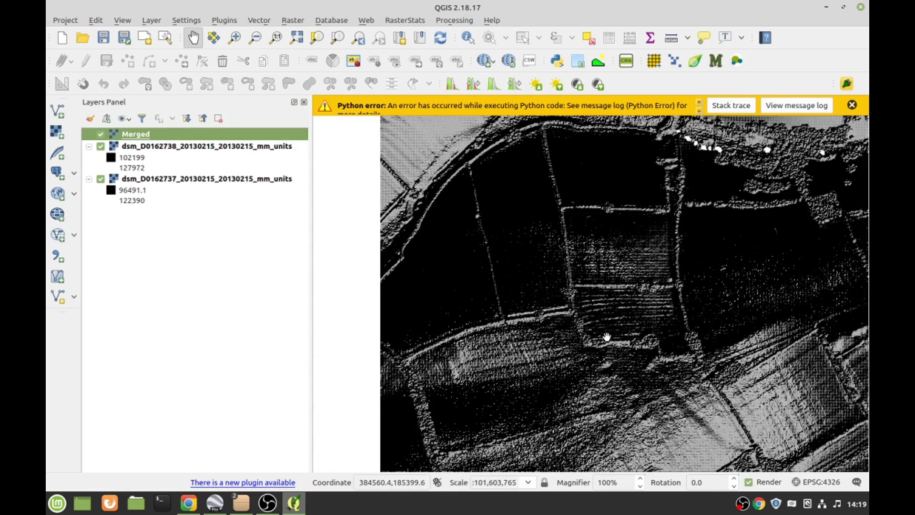
{"action": "left_click_drag", "start_coordinate": [485, 213], "coordinate": [658, 341]}
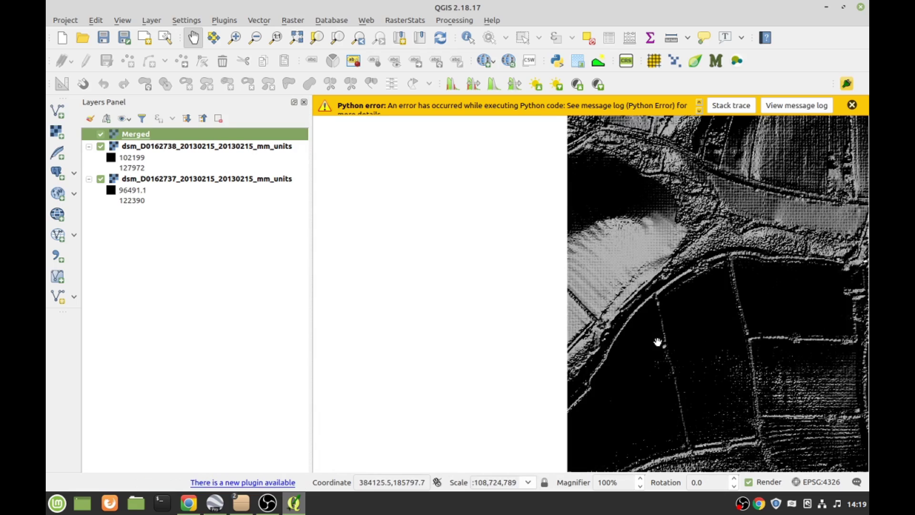
{"action": "left_click_drag", "start_coordinate": [804, 223], "coordinate": [576, 424]}
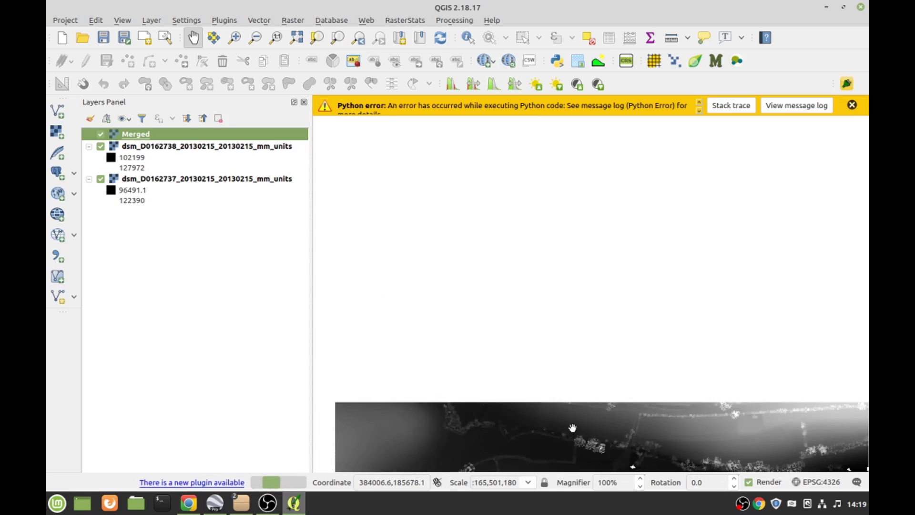
{"action": "left_click_drag", "start_coordinate": [592, 225], "coordinate": [742, 286]}
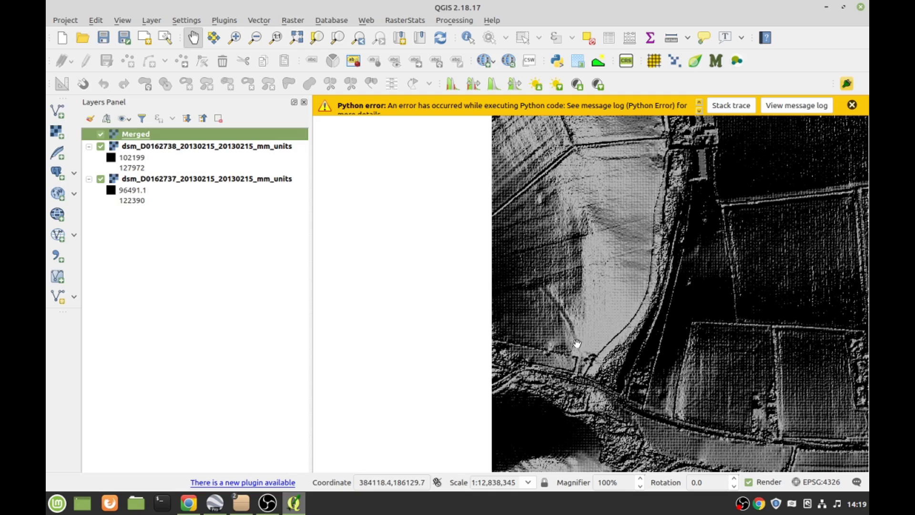
{"action": "left_click_drag", "start_coordinate": [767, 270], "coordinate": [578, 485]}
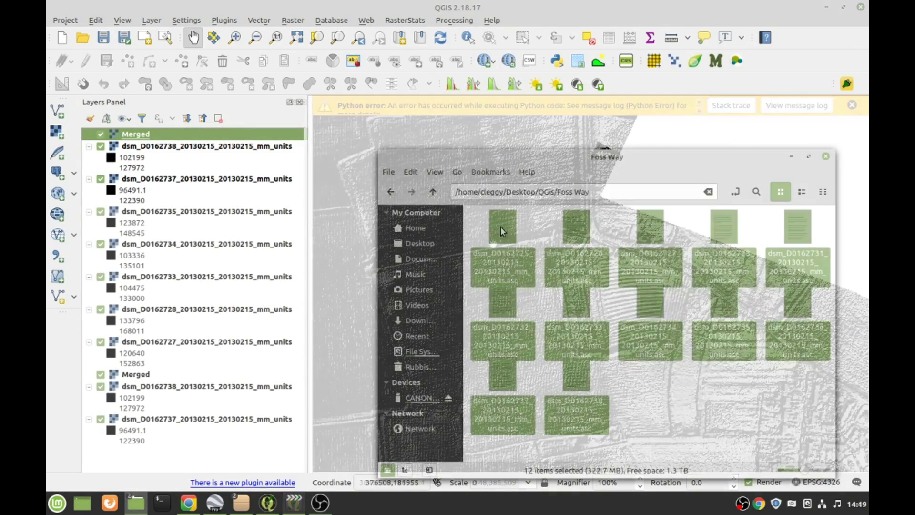
- Drag the twelve Foss Way DSM .asc tiles into the Layers panel and dismiss the CRS warning
{"action": "left_click_drag", "start_coordinate": [501, 227], "coordinate": [191, 448]}
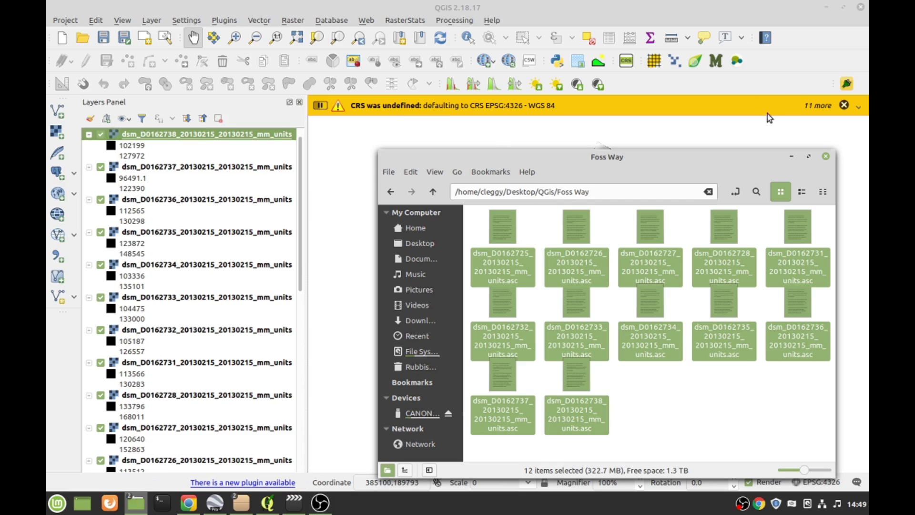
{"action": "left_click", "coordinate": [845, 105]}
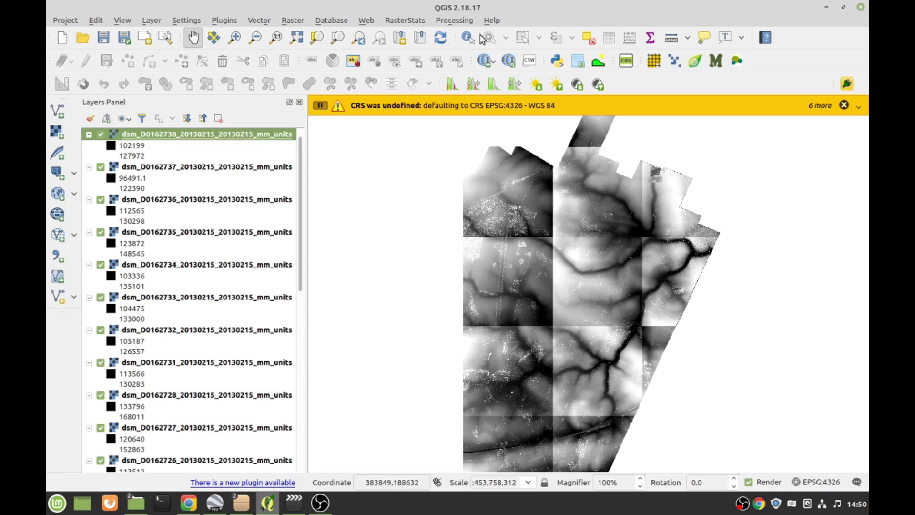
- Run the Merge algorithm from the Processing Toolbox with all 23 loaded layers as input
{"action": "left_click", "coordinate": [459, 21]}
{"action": "left_click", "coordinate": [456, 33]}
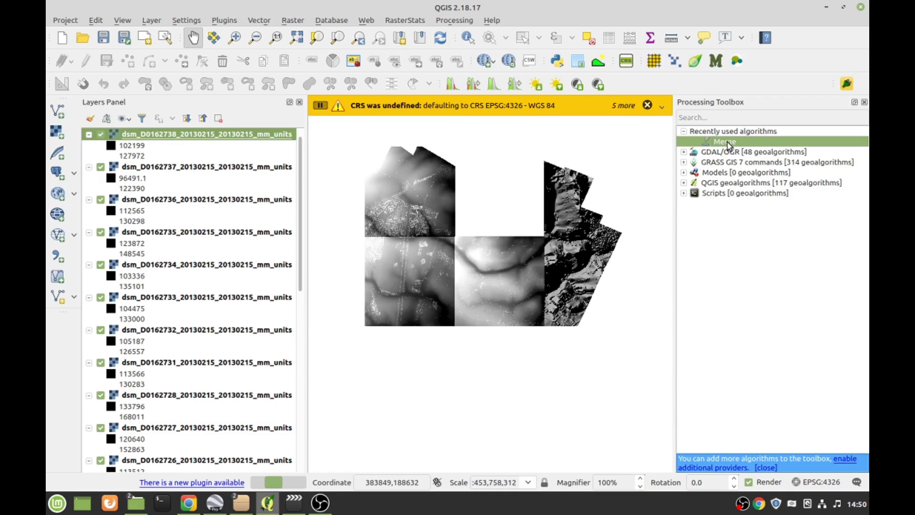
{"action": "double_click", "coordinate": [727, 143]}
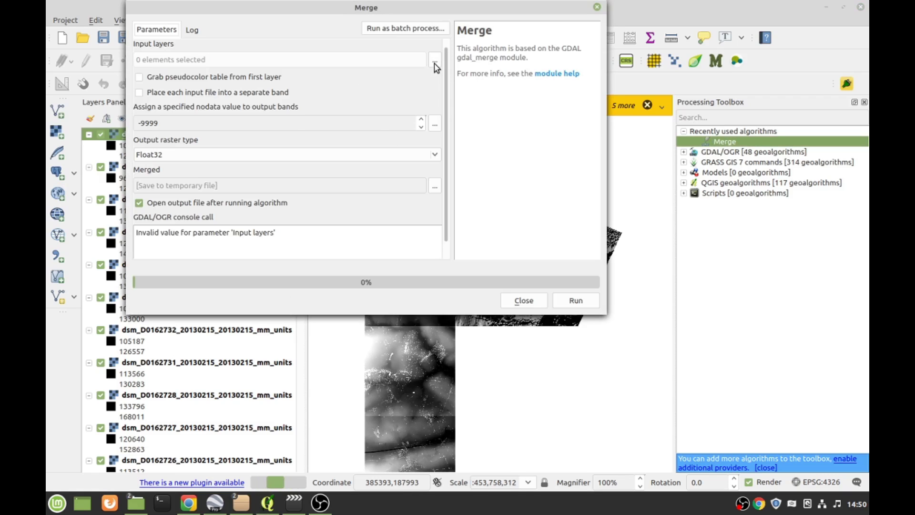
{"action": "left_click", "coordinate": [434, 62]}
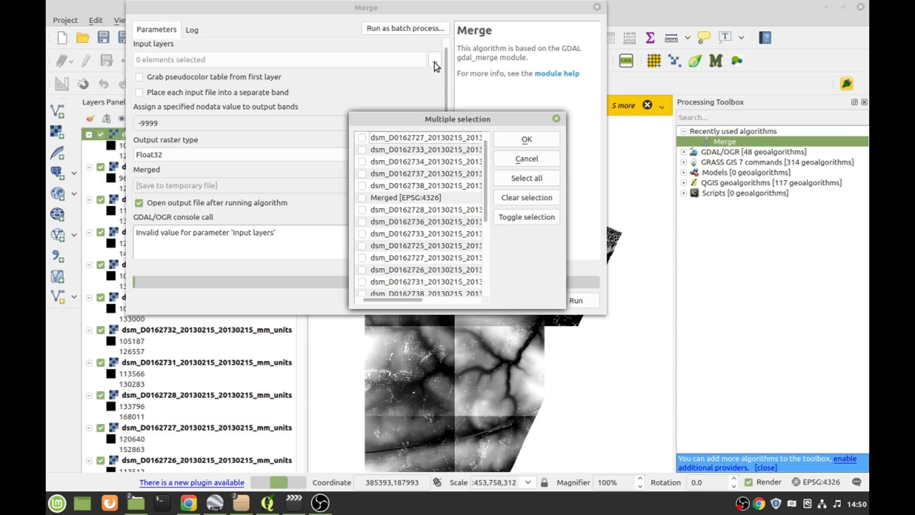
{"action": "left_click", "coordinate": [526, 180]}
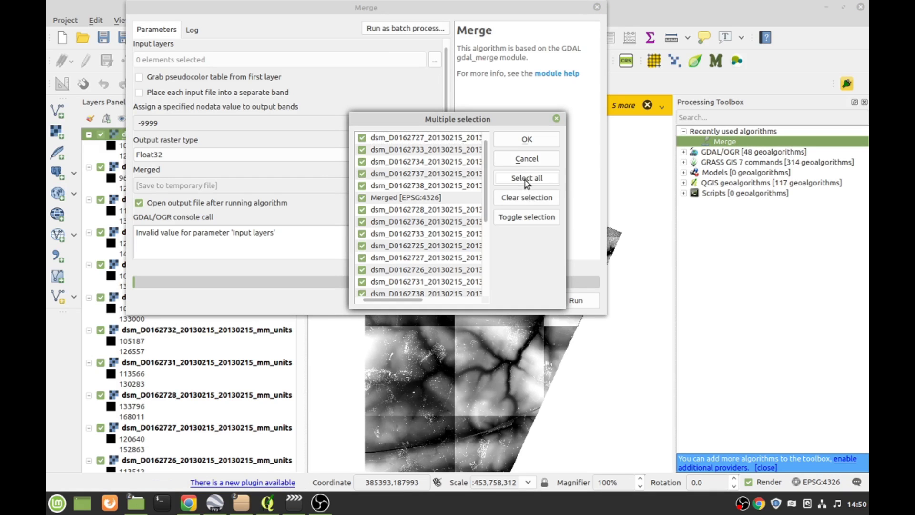
{"action": "left_click", "coordinate": [527, 142]}
{"action": "left_click", "coordinate": [576, 300]}
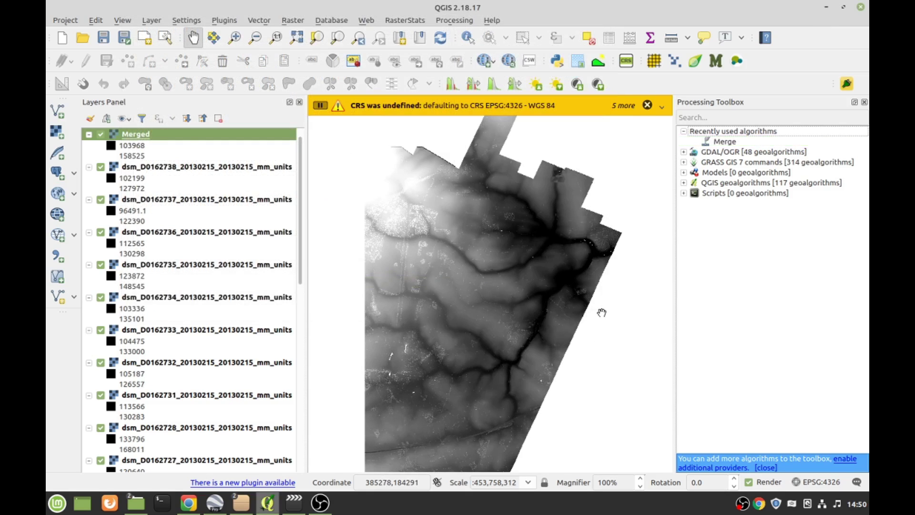
- Zoom into the newly loaded full-area Merged elevation raster
{"action": "scroll", "coordinate": [493, 302], "scroll_direction": "up", "scroll_amount": 2}
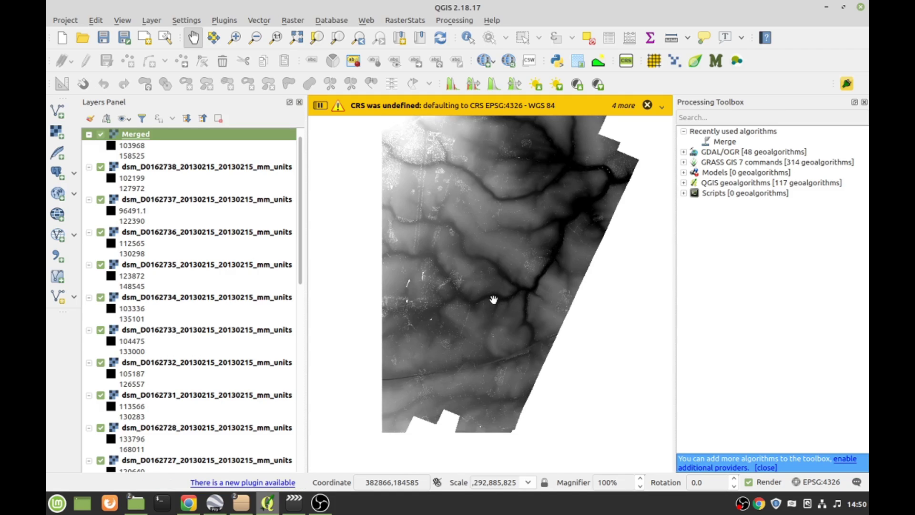
- Set the new full-area Merged layer's render type to Hillshade in its Style properties
{"action": "right_click", "coordinate": [134, 137]}
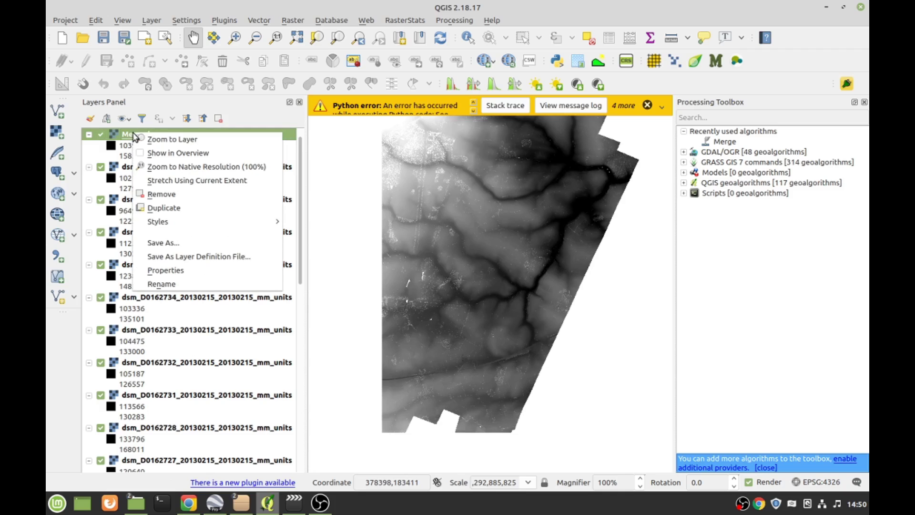
{"action": "left_click", "coordinate": [176, 272]}
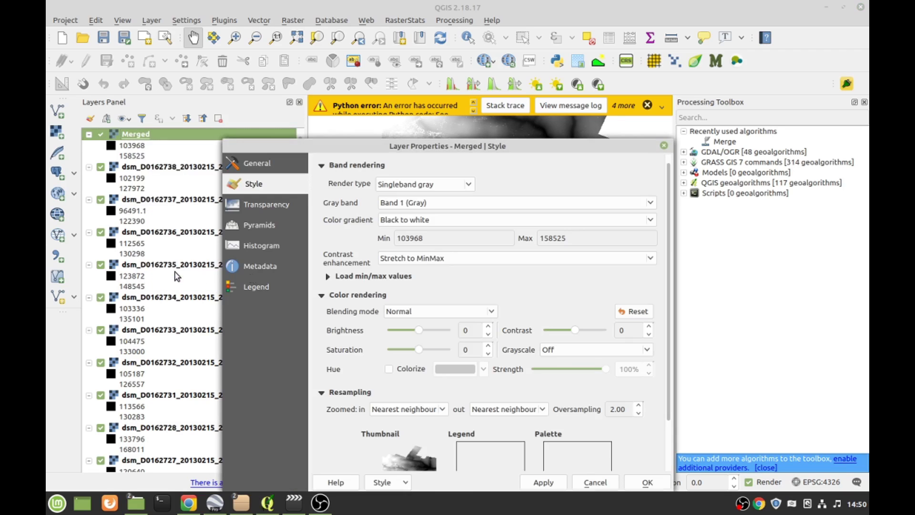
{"action": "left_click", "coordinate": [466, 185]}
{"action": "left_click", "coordinate": [410, 206]}
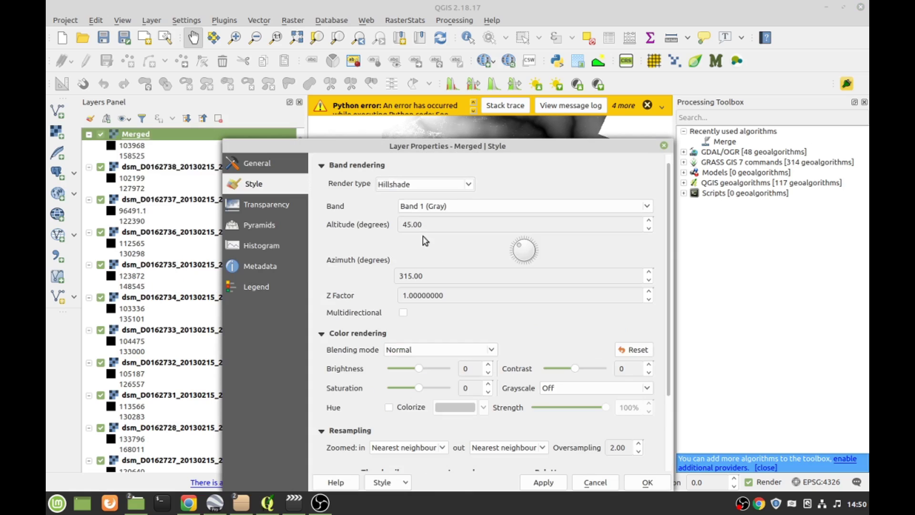
{"action": "left_click", "coordinate": [645, 482]}
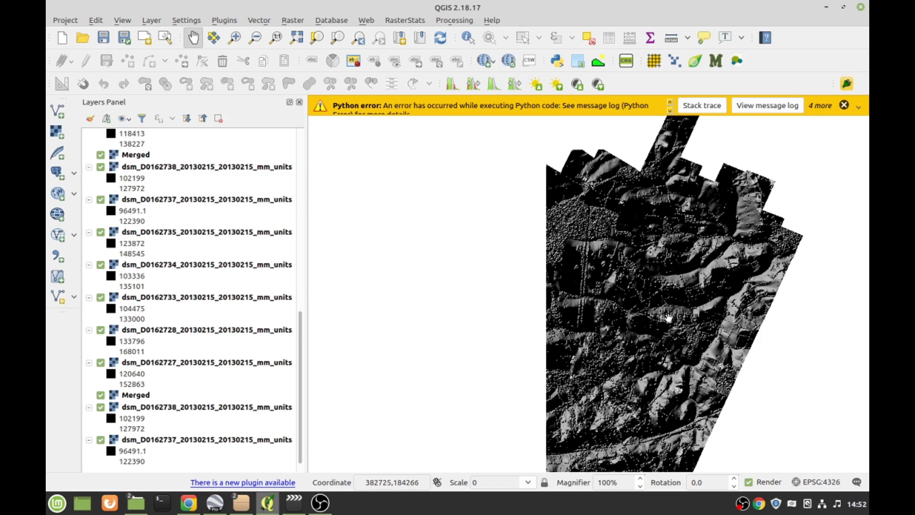
- Zoom in on the merged hillshade and pan across to another group of fields
{"action": "scroll", "coordinate": [734, 231], "scroll_direction": "up", "scroll_amount": 2}
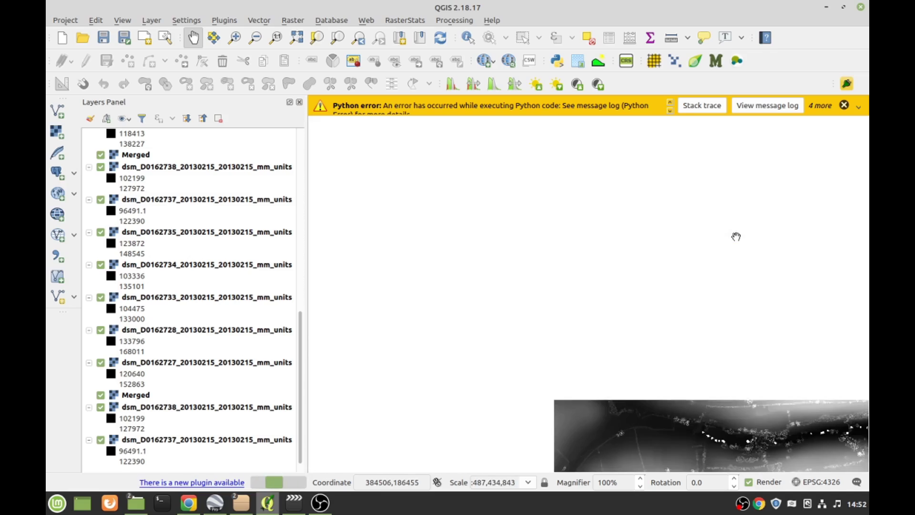
{"action": "scroll", "coordinate": [736, 237], "scroll_direction": "up", "scroll_amount": 2}
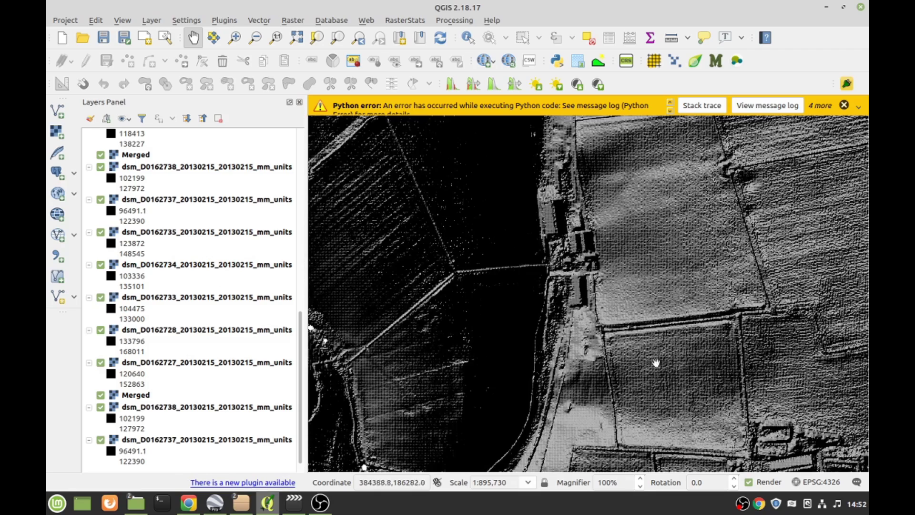
{"action": "left_click_drag", "start_coordinate": [656, 364], "coordinate": [593, 230]}
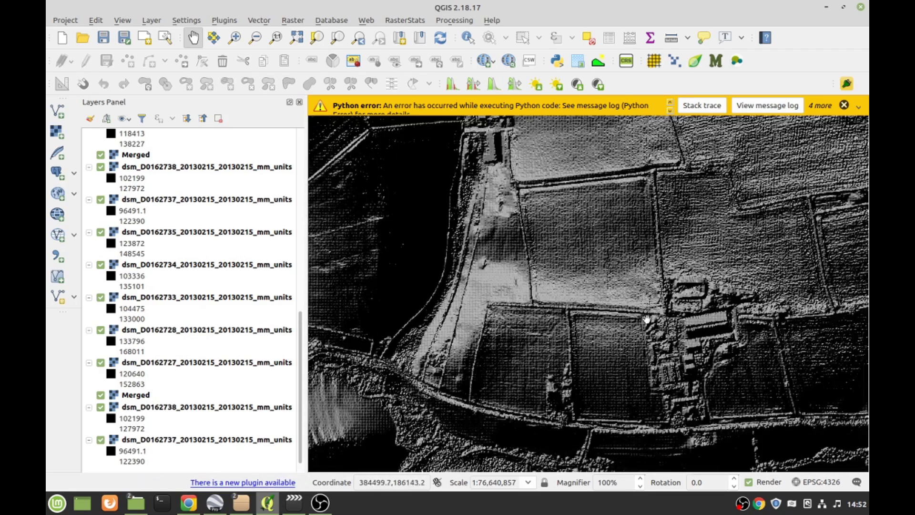
{"action": "left_click_drag", "start_coordinate": [663, 401], "coordinate": [577, 197]}
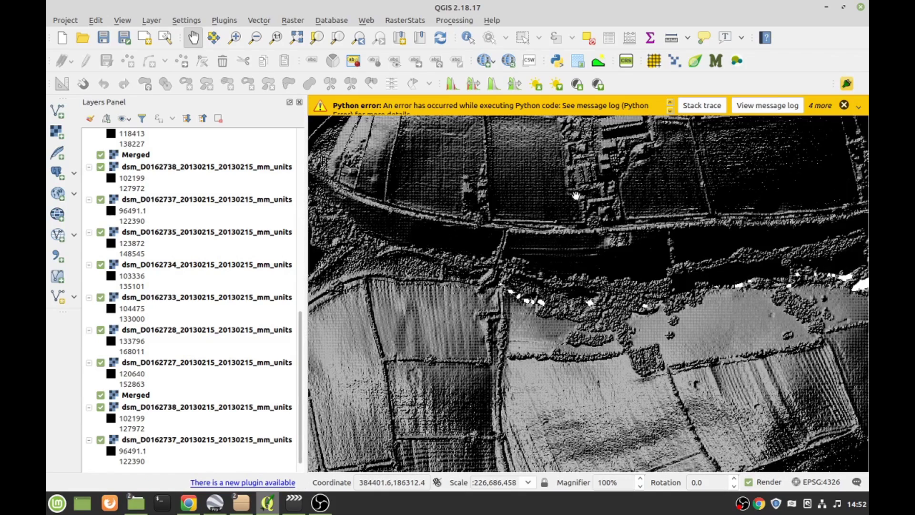
{"action": "left_click_drag", "start_coordinate": [456, 412], "coordinate": [577, 175]}
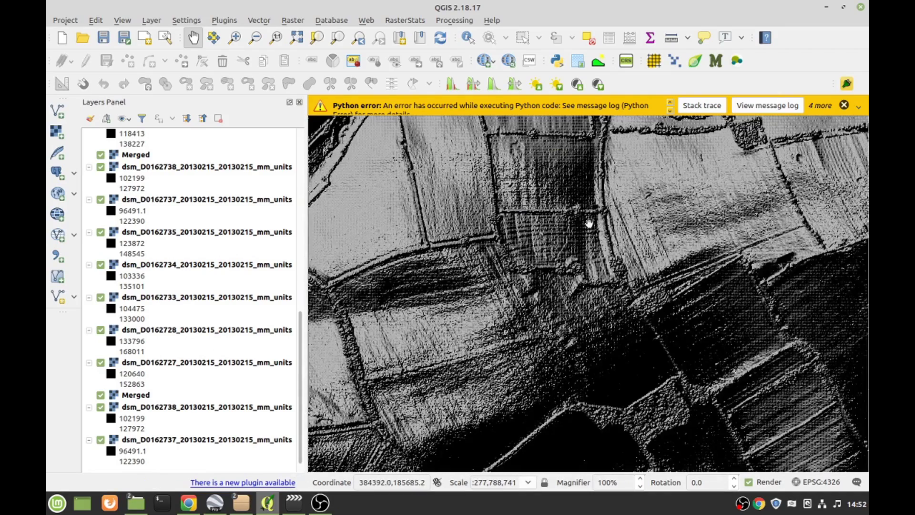
{"action": "left_click_drag", "start_coordinate": [647, 374], "coordinate": [604, 153]}
- Zoom in further on the fields, adjusting the scale until the hedge banks and ditches look crisp
{"action": "scroll", "coordinate": [605, 147], "scroll_direction": "up", "scroll_amount": 1}
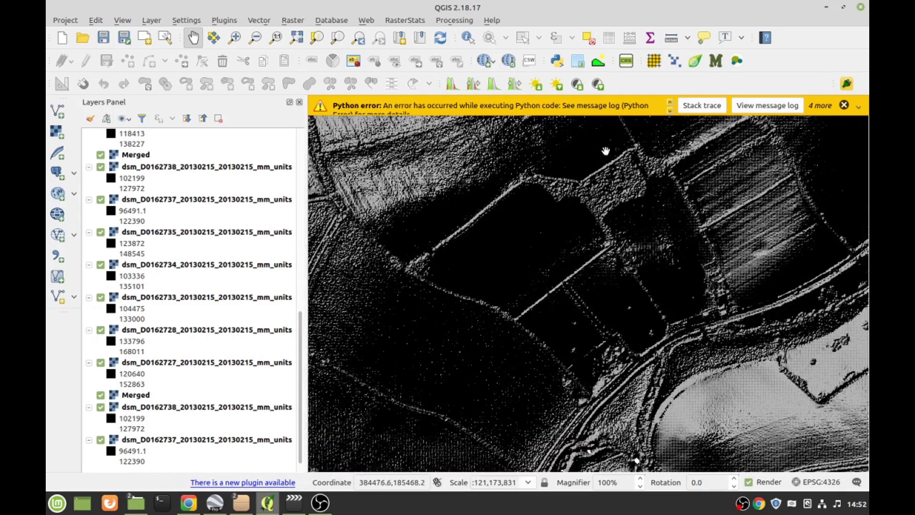
{"action": "scroll", "coordinate": [541, 179], "scroll_direction": "up", "scroll_amount": 1}
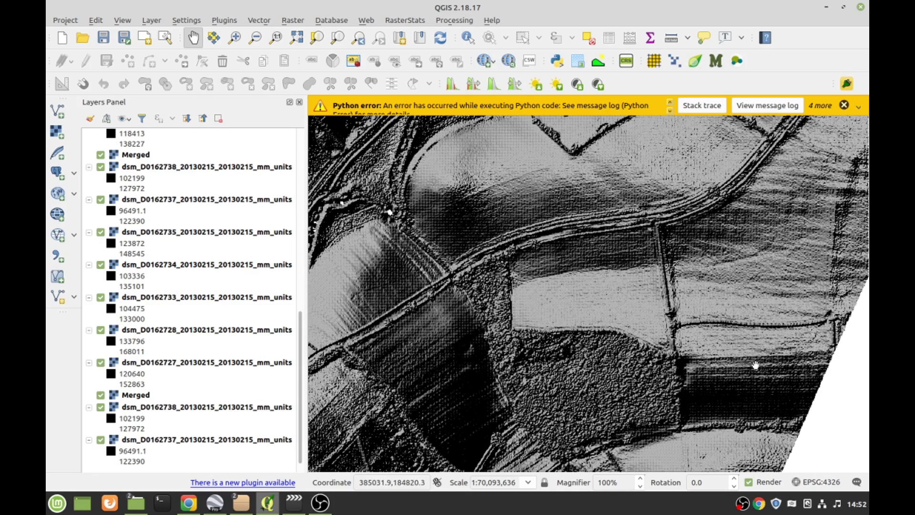
{"action": "scroll", "coordinate": [756, 365], "scroll_direction": "down", "scroll_amount": 1}
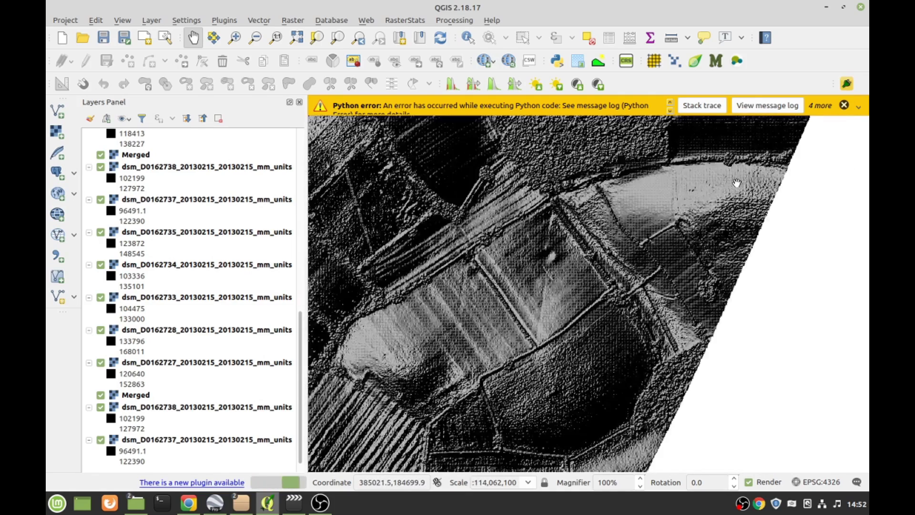
{"action": "scroll", "coordinate": [601, 333], "scroll_direction": "down", "scroll_amount": 2}
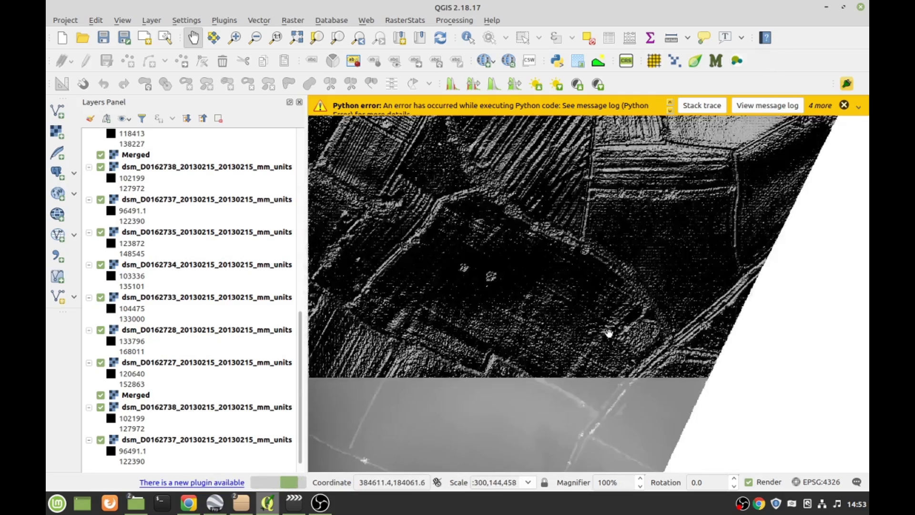
{"action": "scroll", "coordinate": [473, 401], "scroll_direction": "up", "scroll_amount": 1}
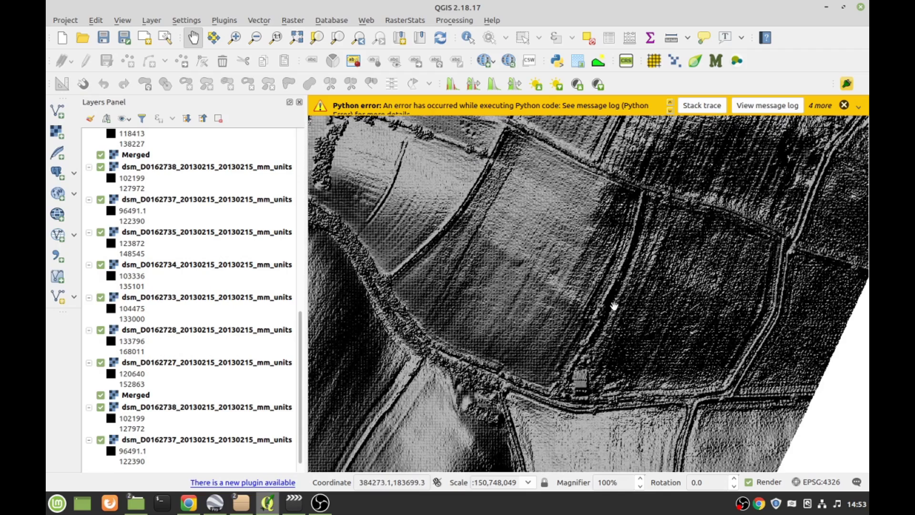
- Pan the close-up hillshade south and west across neighbouring fields and their furrow lines
{"action": "left_click_drag", "start_coordinate": [615, 306], "coordinate": [815, 73]}
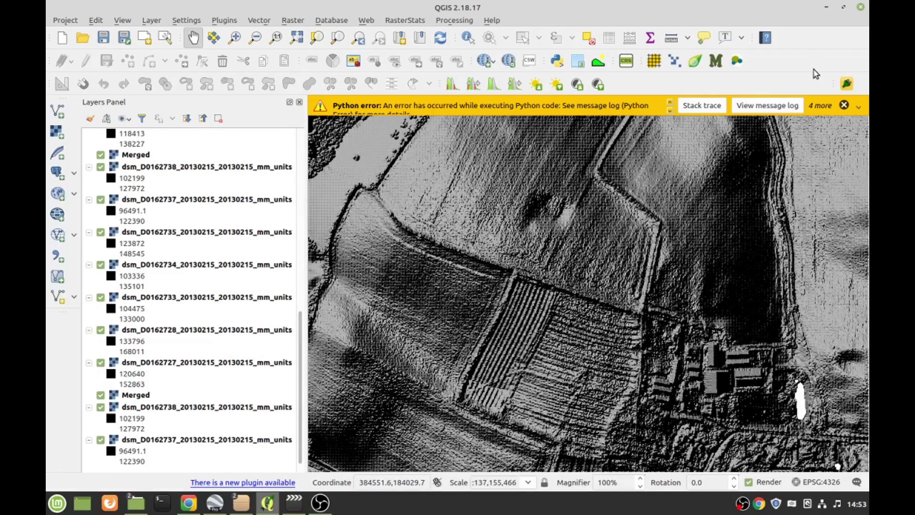
{"action": "left_click_drag", "start_coordinate": [544, 171], "coordinate": [840, 216]}
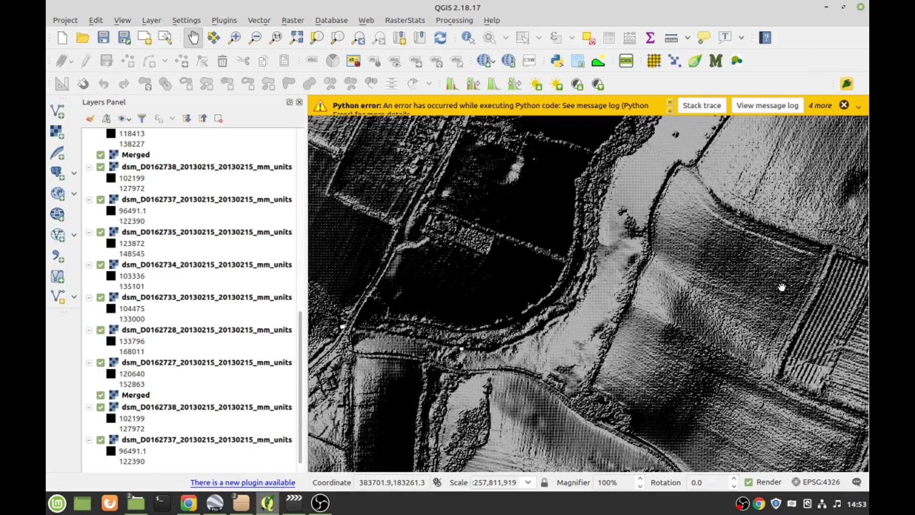
{"action": "left_click_drag", "start_coordinate": [770, 367], "coordinate": [703, 75]}
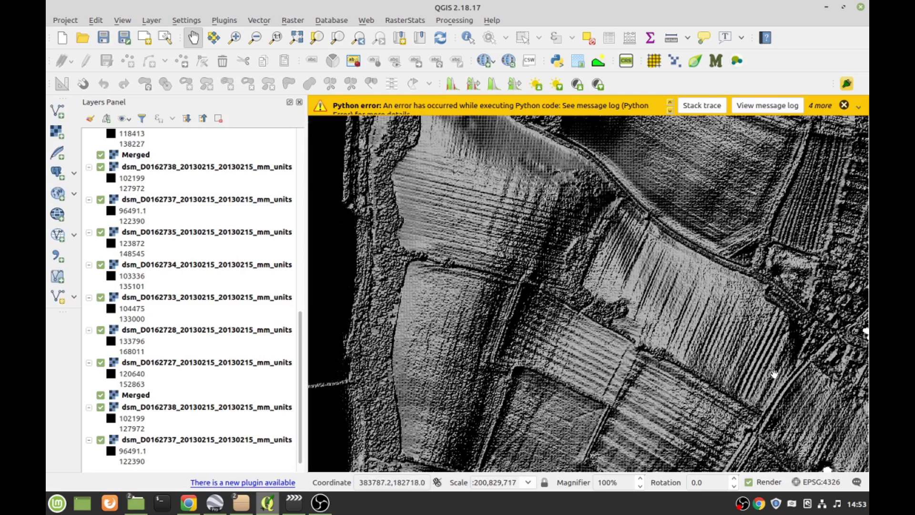
{"action": "left_click_drag", "start_coordinate": [774, 374], "coordinate": [620, 159]}
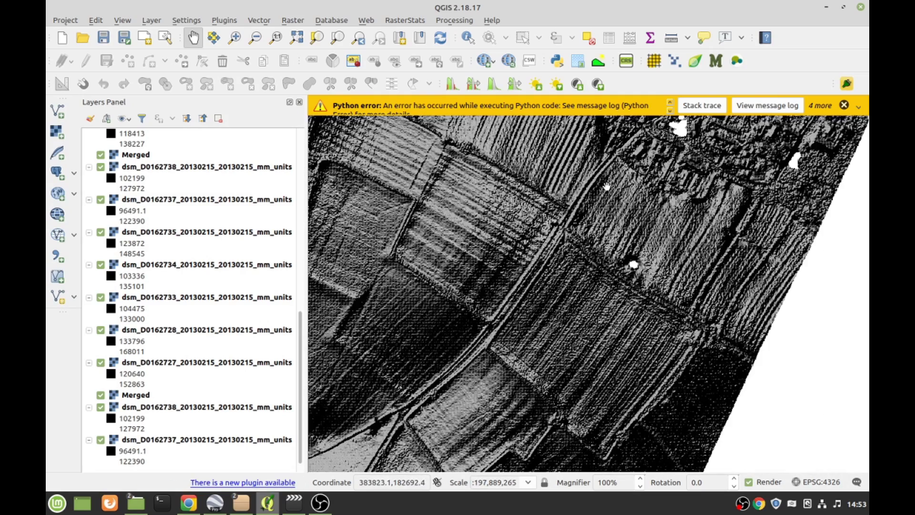
{"action": "left_click_drag", "start_coordinate": [529, 317], "coordinate": [679, 124]}
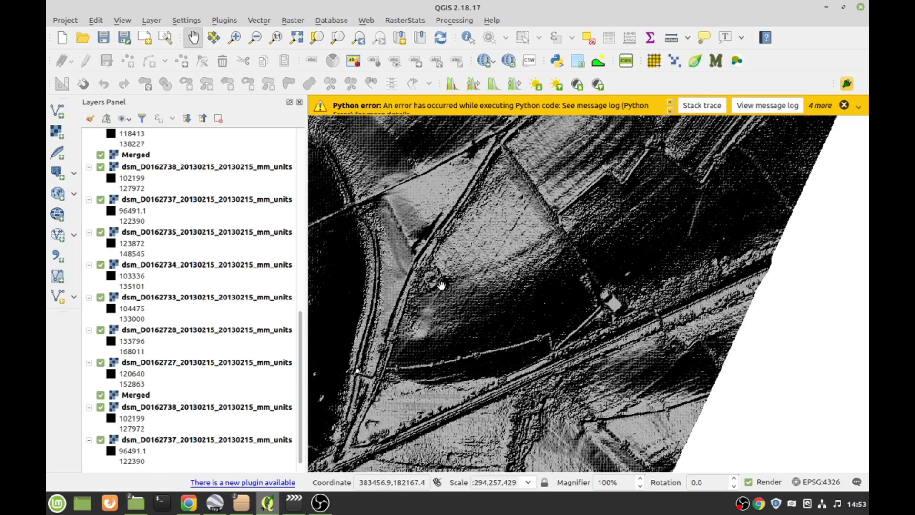
{"action": "left_click_drag", "start_coordinate": [441, 285], "coordinate": [807, 279]}
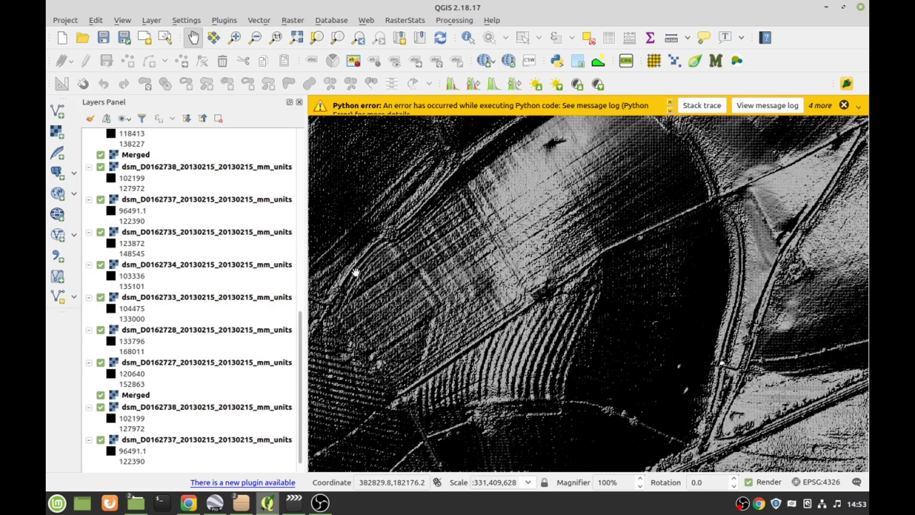
- Zoom in while panning west toward the long bank, then north-west over the enclosures
{"action": "scroll", "coordinate": [639, 243], "scroll_direction": "up", "scroll_amount": 1}
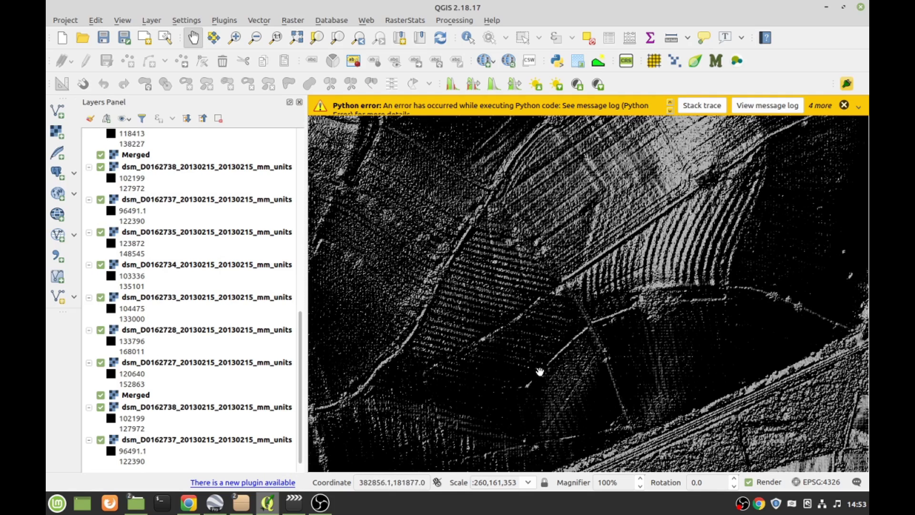
{"action": "left_click_drag", "start_coordinate": [540, 373], "coordinate": [815, 163]}
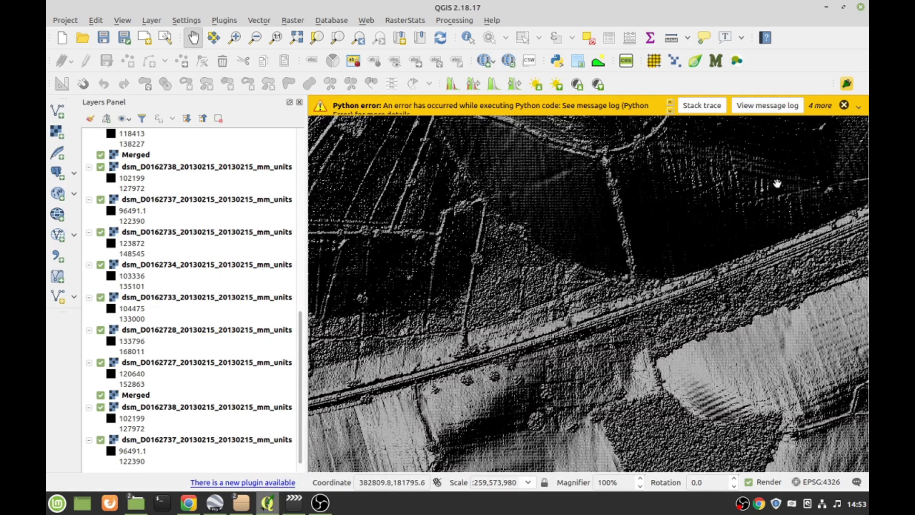
{"action": "left_click_drag", "start_coordinate": [434, 232], "coordinate": [854, 249]}
{"action": "scroll", "coordinate": [853, 248], "scroll_direction": "up", "scroll_amount": 2}
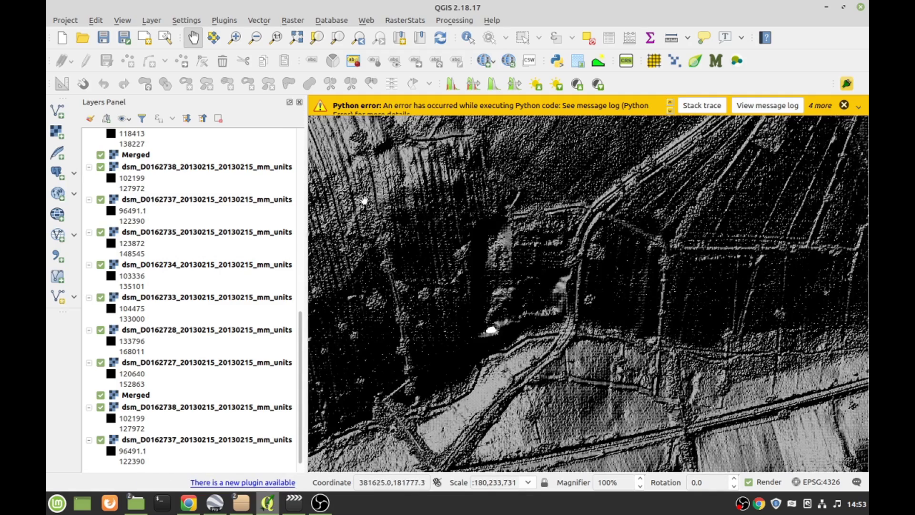
{"action": "left_click_drag", "start_coordinate": [362, 199], "coordinate": [799, 219]}
{"action": "scroll", "coordinate": [799, 219], "scroll_direction": "up", "scroll_amount": 2}
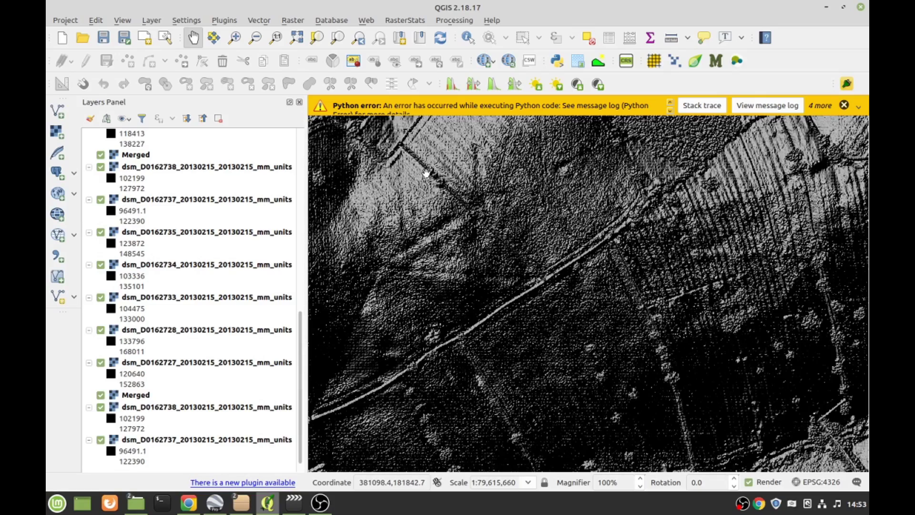
{"action": "left_click_drag", "start_coordinate": [426, 173], "coordinate": [507, 433]}
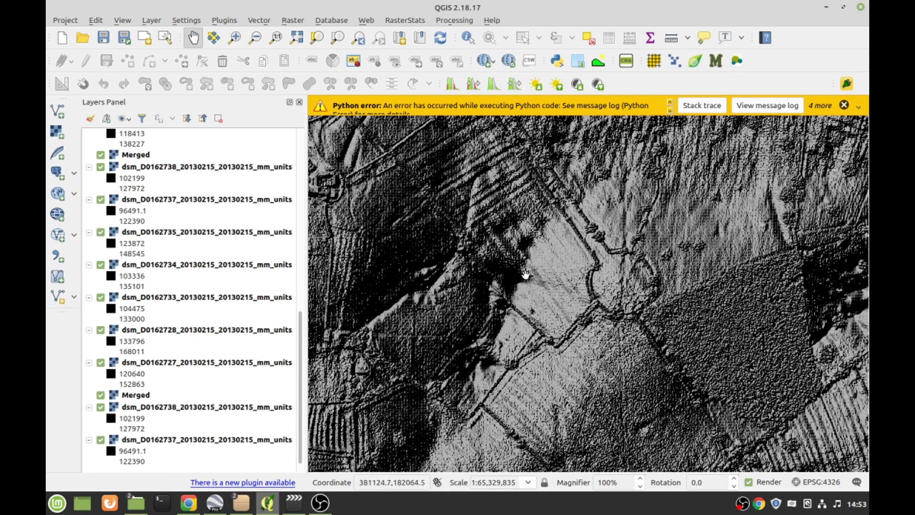
{"action": "scroll", "coordinate": [397, 214], "scroll_direction": "down", "scroll_amount": 2}
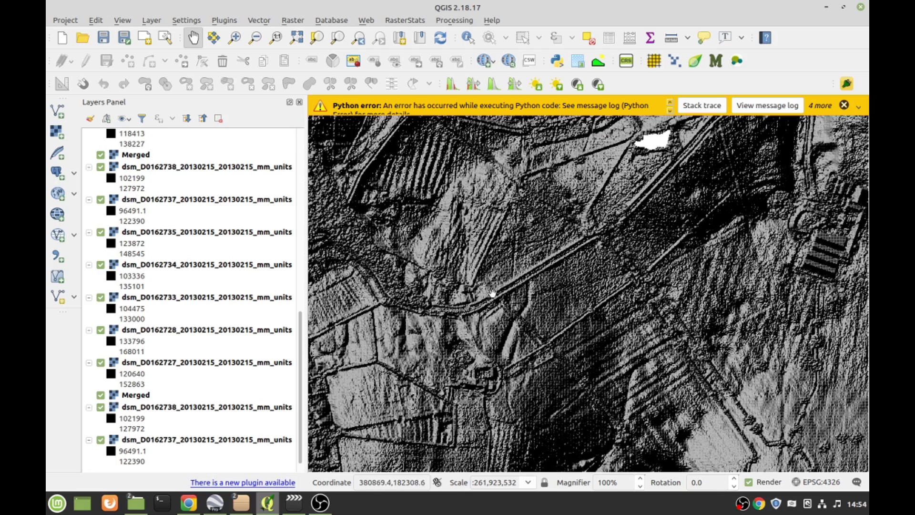
{"action": "scroll", "coordinate": [384, 292], "scroll_direction": "up", "scroll_amount": 2}
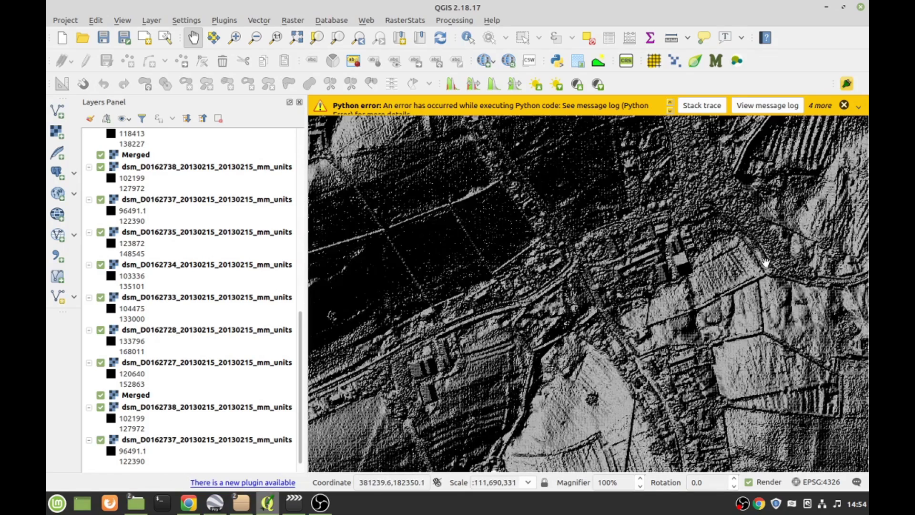
- Pan the hillshade north over the settlement's farm buildings, the wooded area and the surrounding lanes
{"action": "left_click_drag", "start_coordinate": [390, 230], "coordinate": [818, 233]}
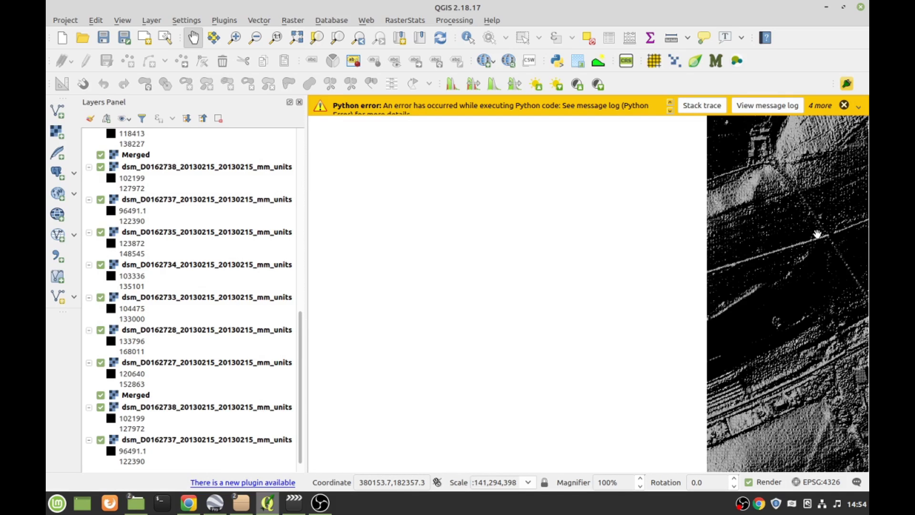
{"action": "left_click_drag", "start_coordinate": [832, 229], "coordinate": [329, 255]}
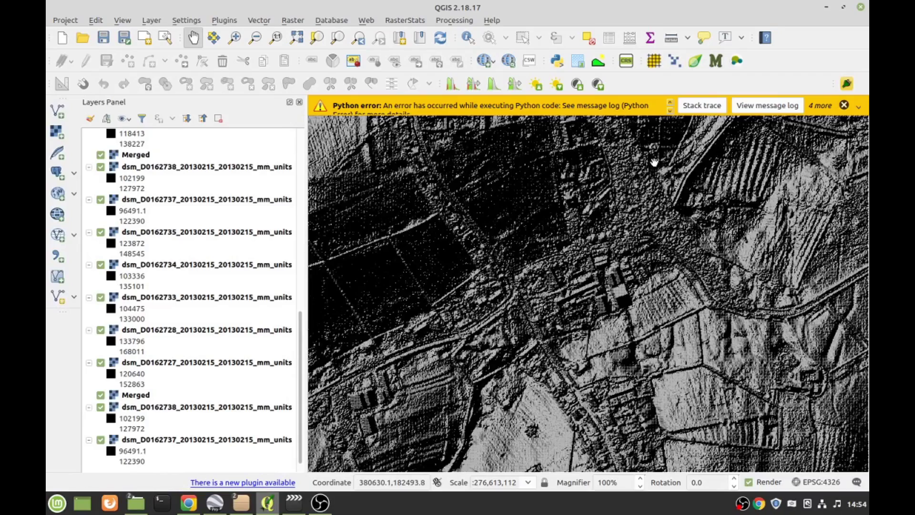
{"action": "left_click_drag", "start_coordinate": [654, 162], "coordinate": [688, 468]}
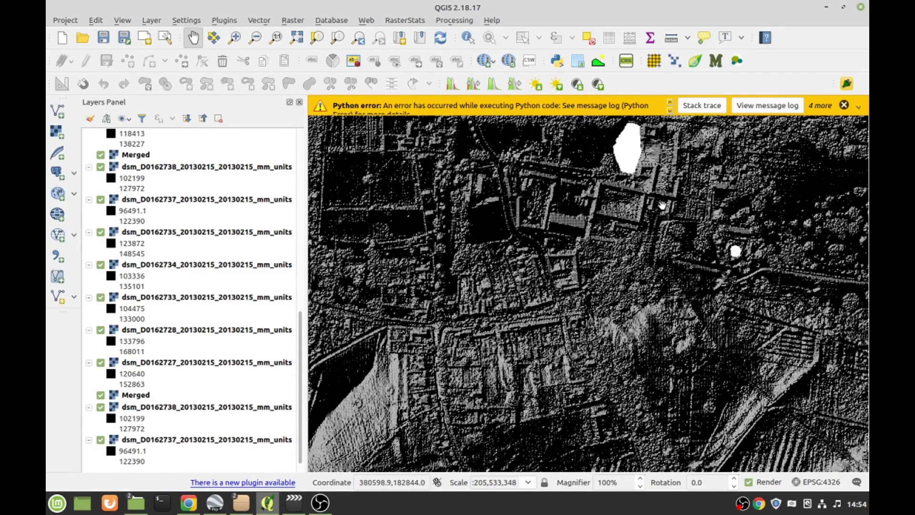
{"action": "left_click_drag", "start_coordinate": [688, 146], "coordinate": [663, 468]}
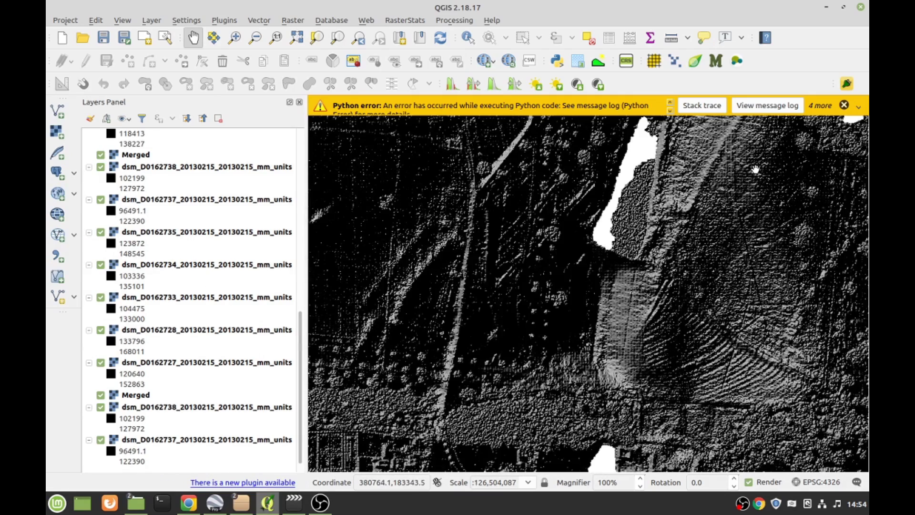
{"action": "left_click_drag", "start_coordinate": [756, 169], "coordinate": [575, 481]}
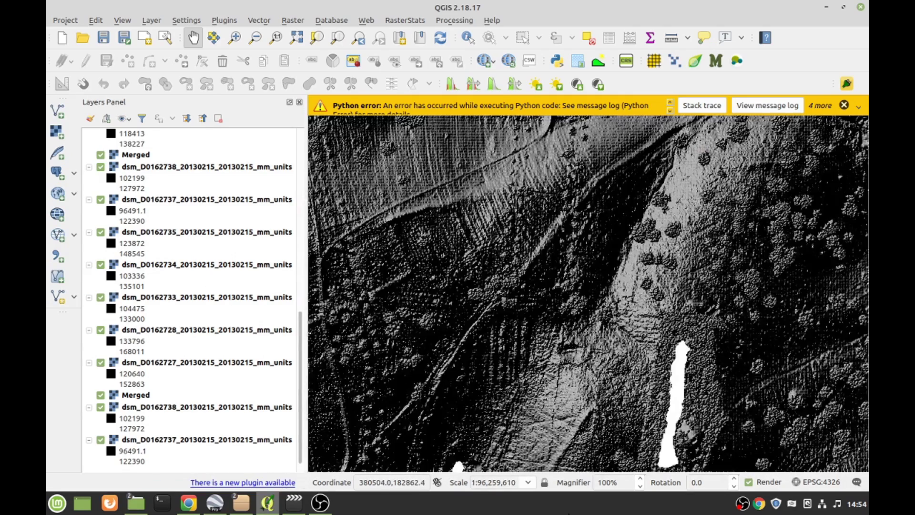
{"action": "left_click_drag", "start_coordinate": [460, 241], "coordinate": [674, 512]}
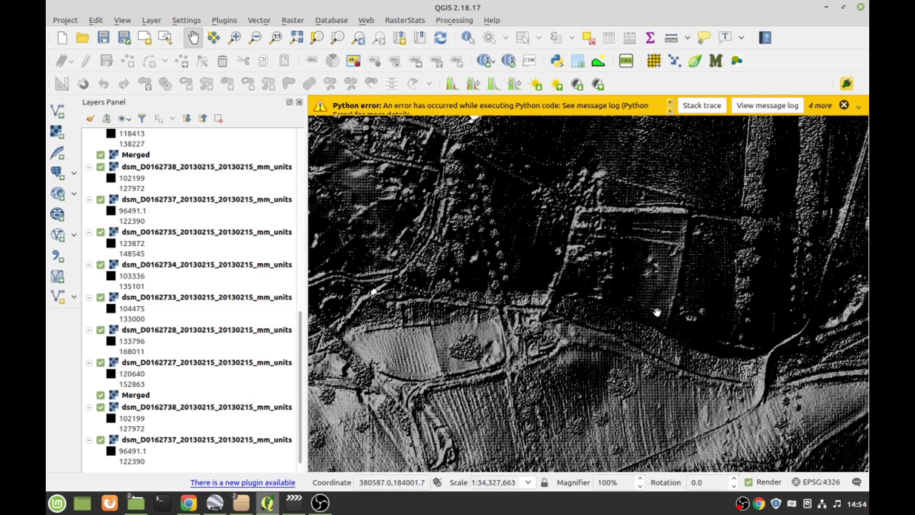
{"action": "left_click_drag", "start_coordinate": [657, 312], "coordinate": [699, 469]}
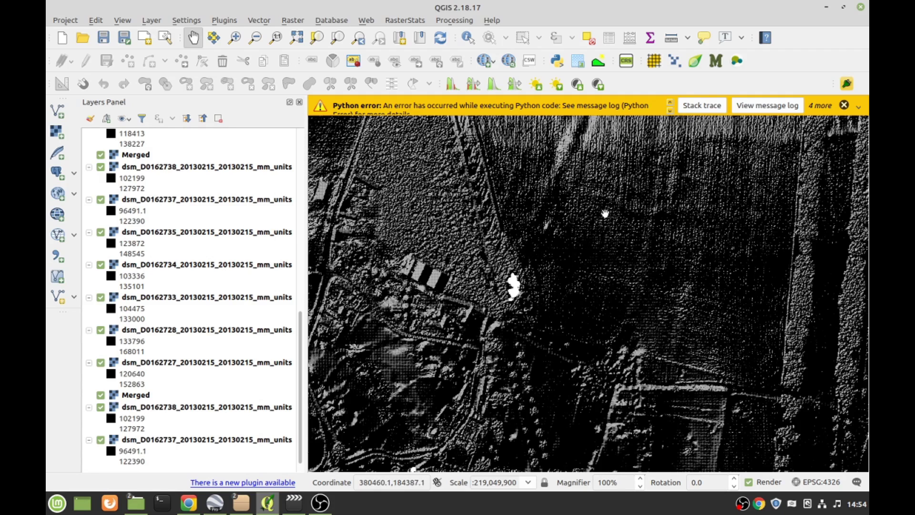
- Pan to the neighbouring field corner, zoom out, and frame the meeting boundary banks at the western data edge
{"action": "left_click_drag", "start_coordinate": [530, 157], "coordinate": [632, 453]}
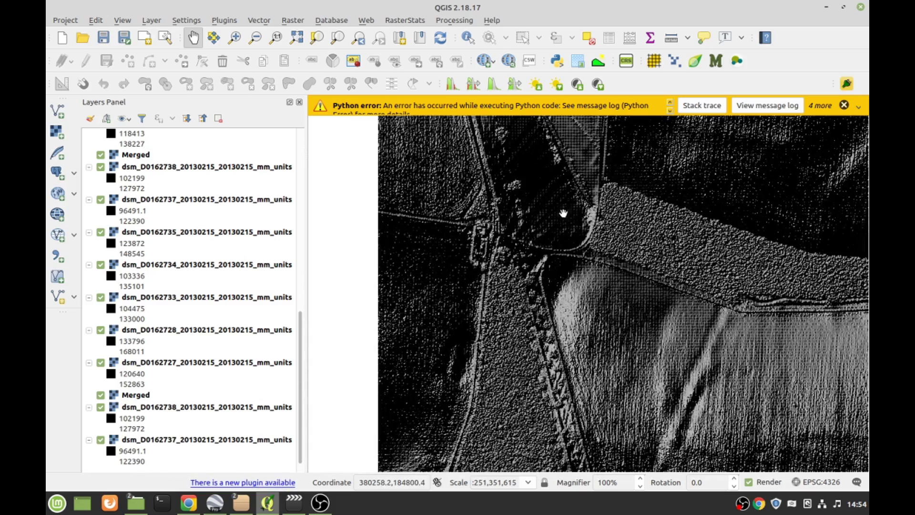
{"action": "scroll", "coordinate": [746, 276], "scroll_direction": "down", "scroll_amount": 2}
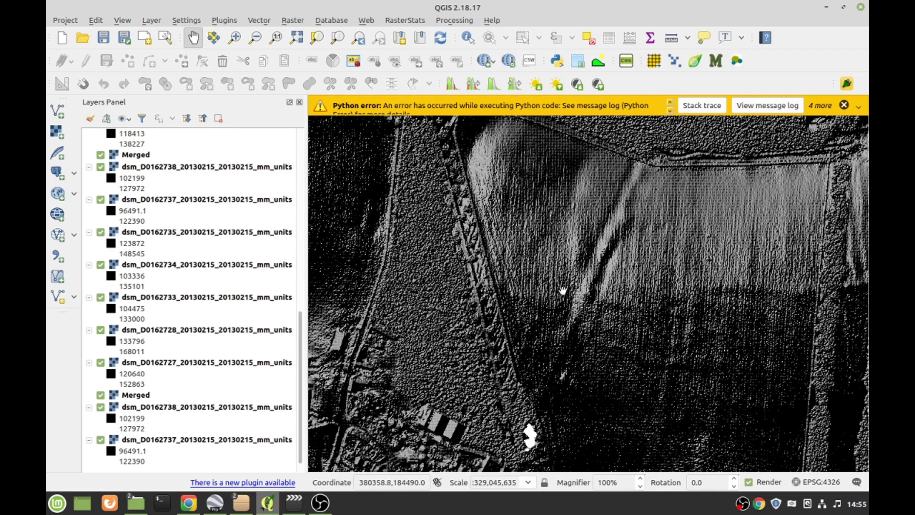
{"action": "left_click_drag", "start_coordinate": [502, 171], "coordinate": [691, 345]}
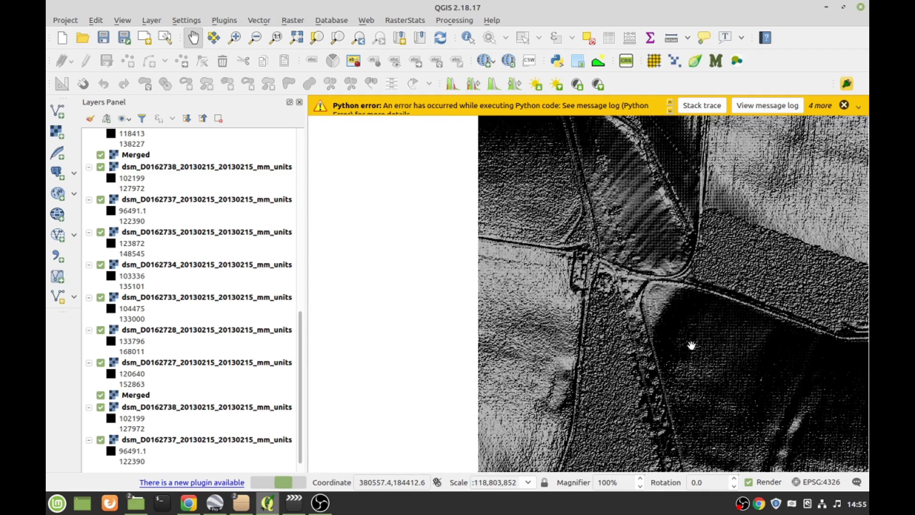